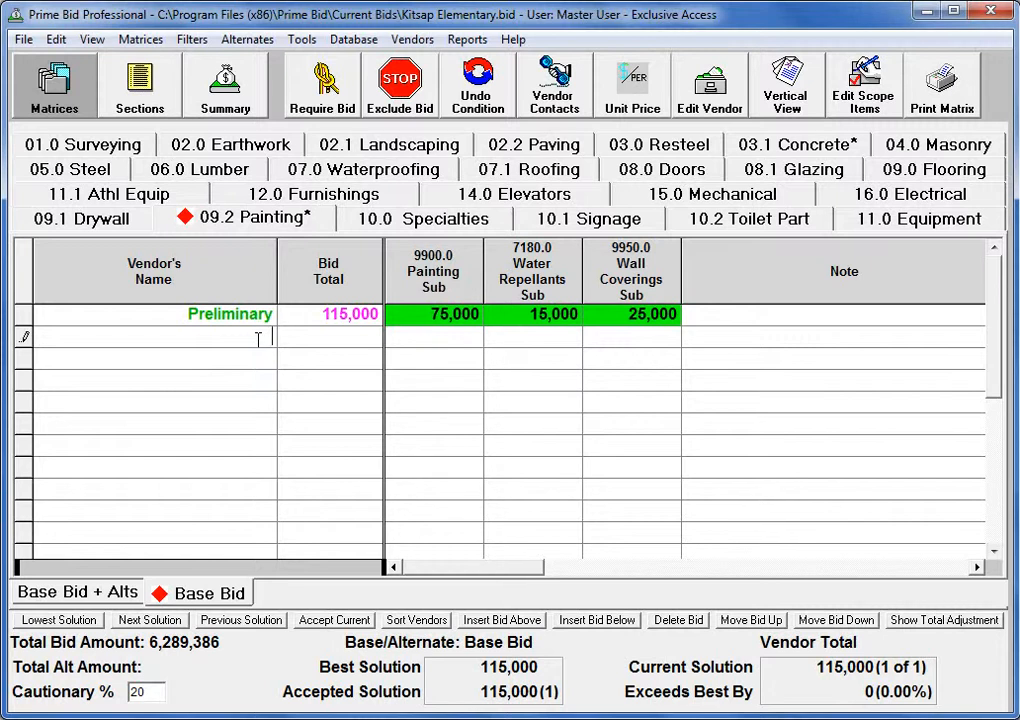
Add Pro Tex Painting as a new vendor on the 09.2 Painting matrix.
{"action": "type", "text": "Pro"}
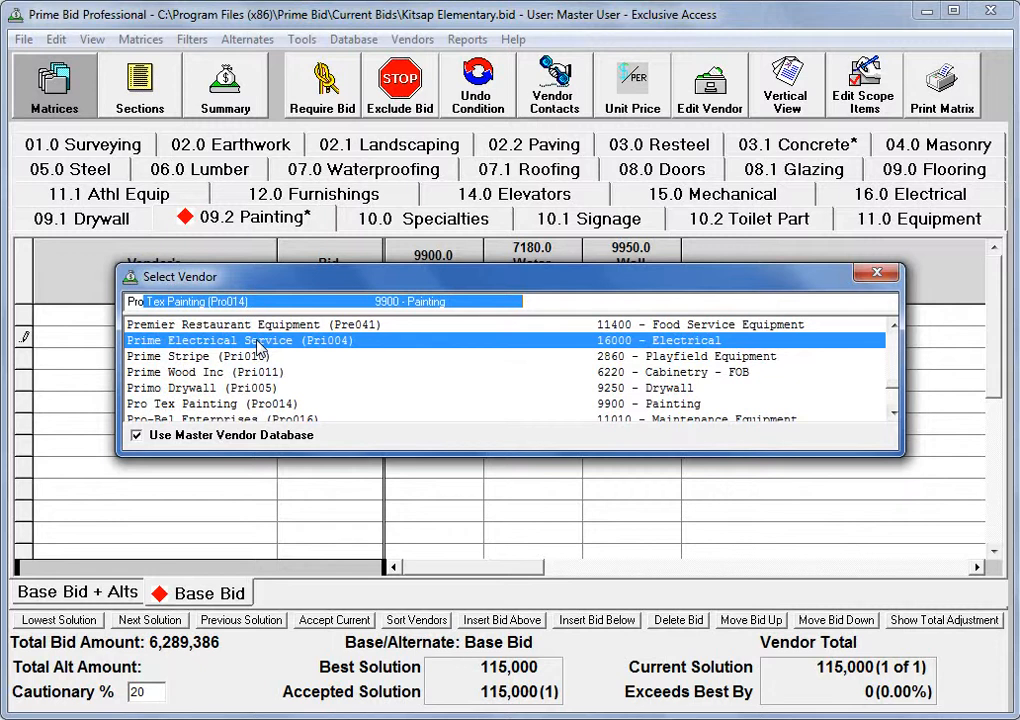
{"action": "type", "text": "T"}
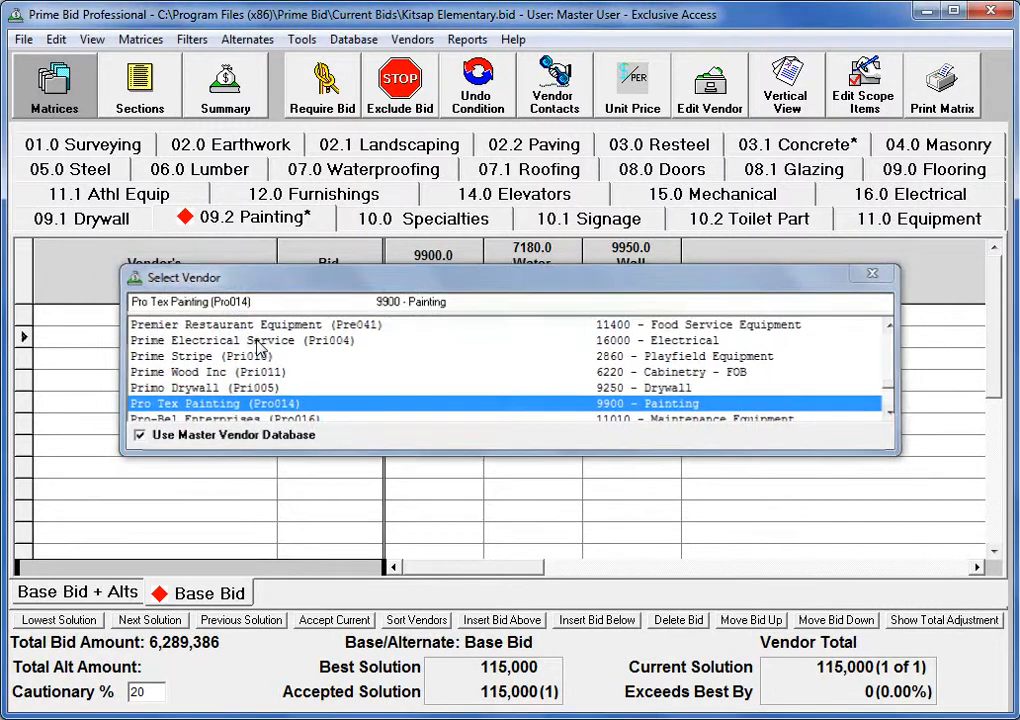
{"action": "key", "text": "Return"}
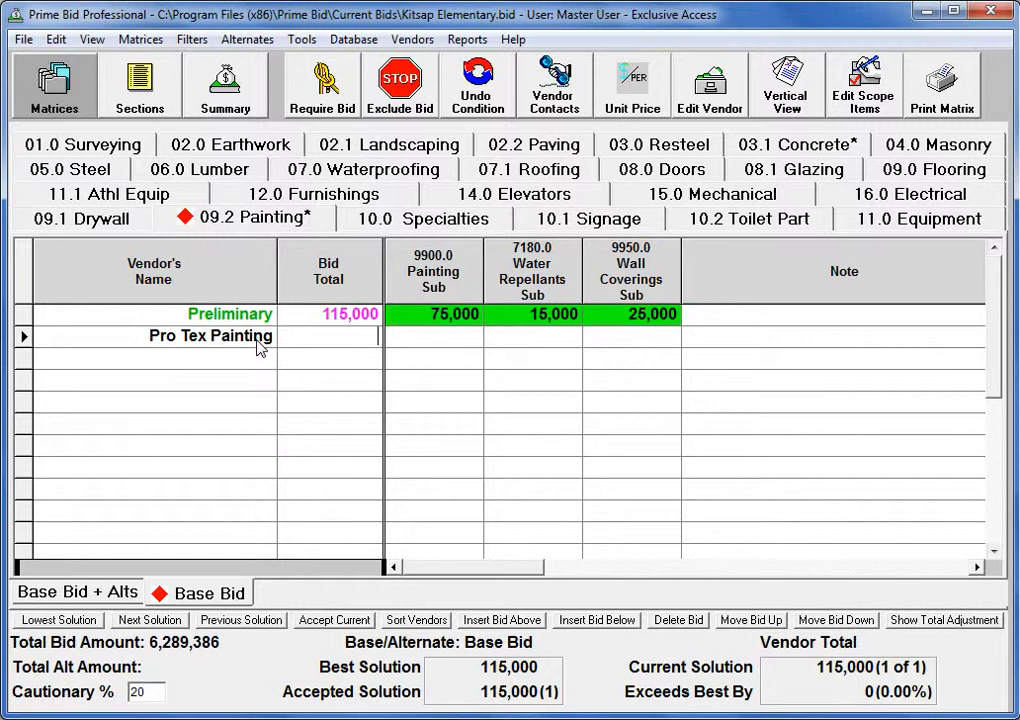
Enter 99000 as Pro Tex Painting's bid total.
{"action": "type", "text": "99000"}
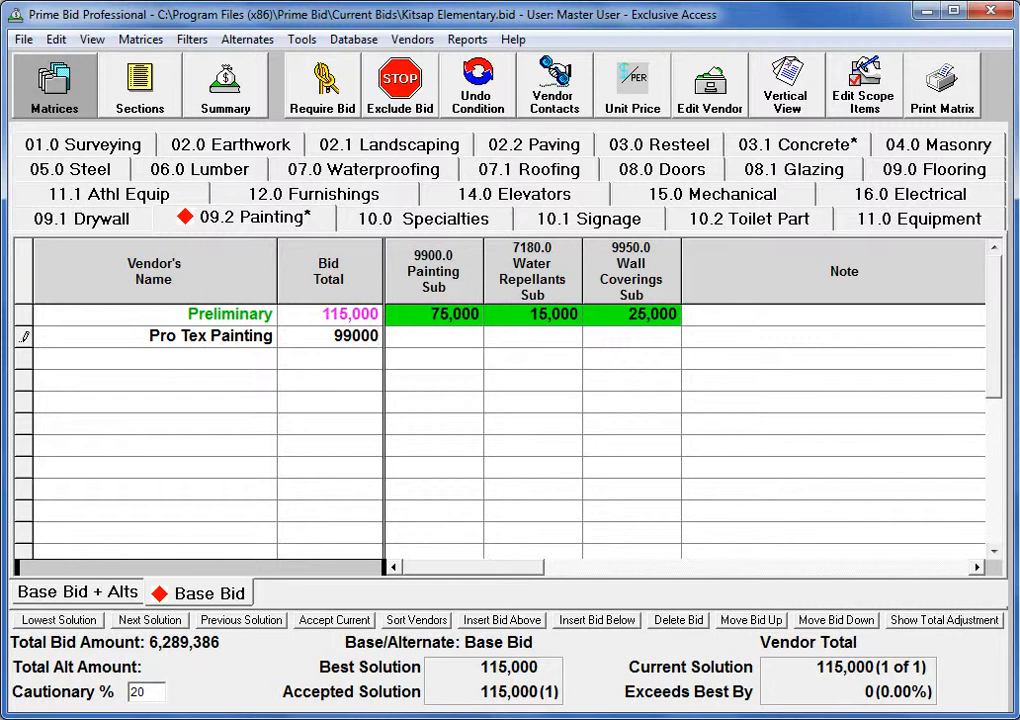
{"action": "left_click", "coordinate": [258, 344]}
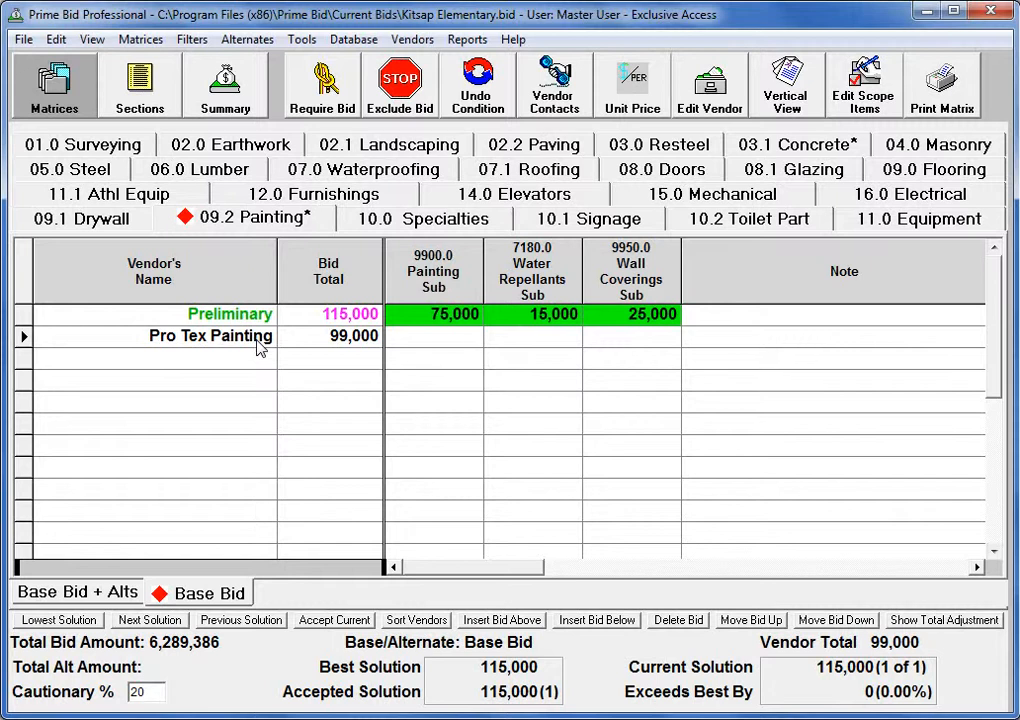
Mark Painting, Water Repellants and Wall Coverings as included in Pro Tex Painting's bid.
{"action": "type", "text": "*"}
{"action": "key", "text": "Tab"}
{"action": "type", "text": "*"}
{"action": "key", "text": "Tab"}
{"action": "type", "text": "*"}
{"action": "key", "text": "Tab"}
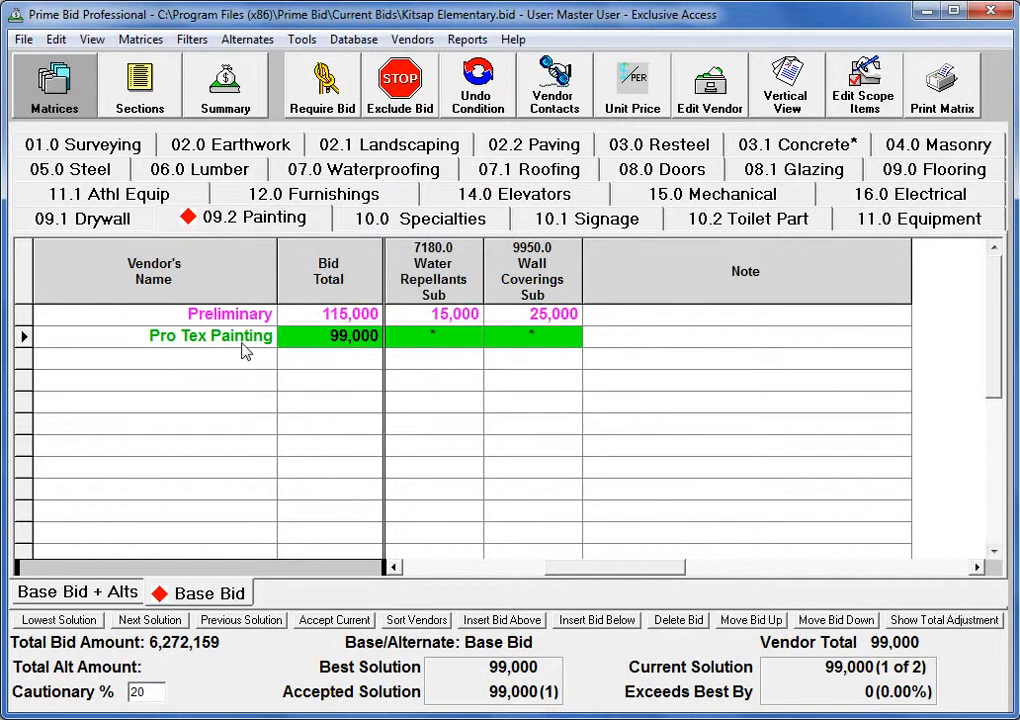
Open the vendor data for Pro Tex Painting, review it, and close it.
{"action": "left_click", "coordinate": [393, 568]}
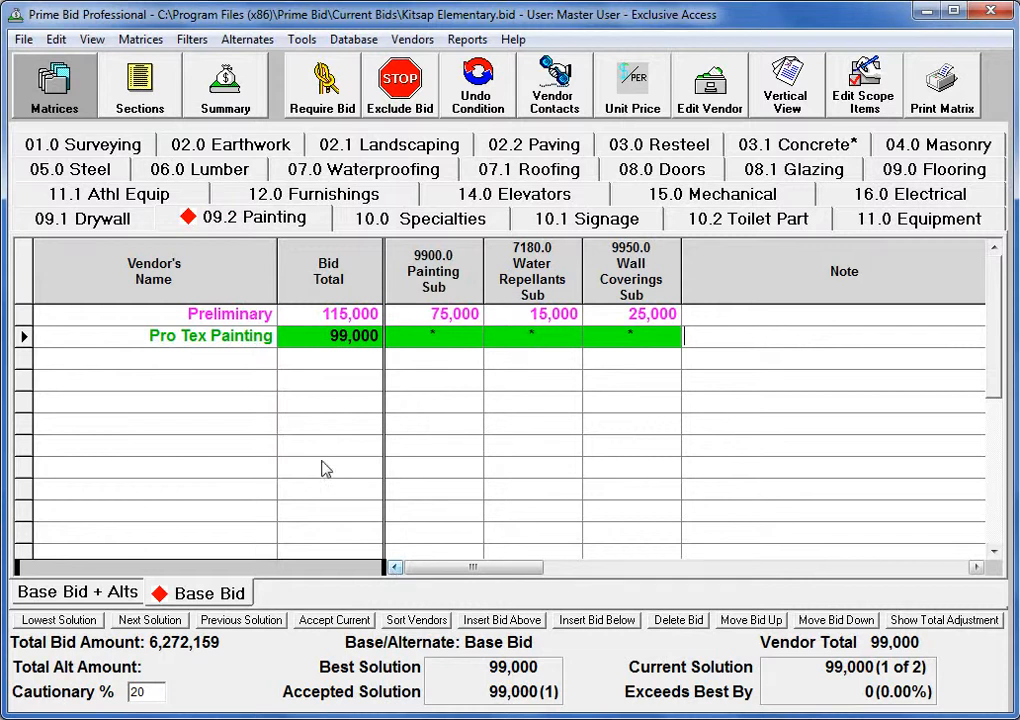
{"action": "left_click", "coordinate": [243, 343]}
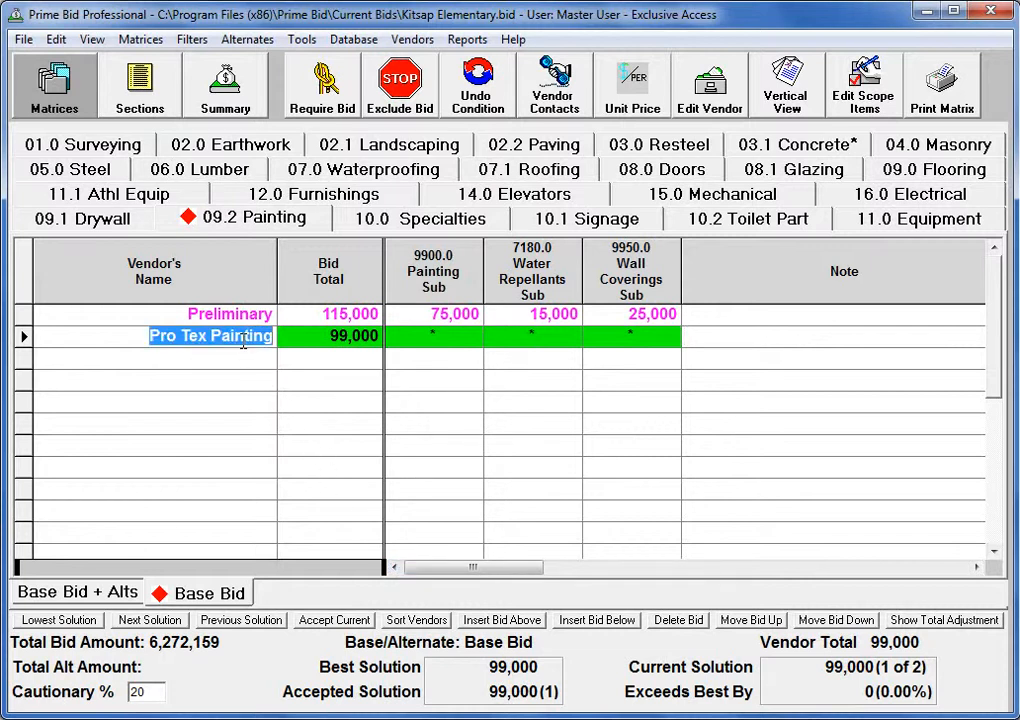
{"action": "right_click", "coordinate": [243, 343]}
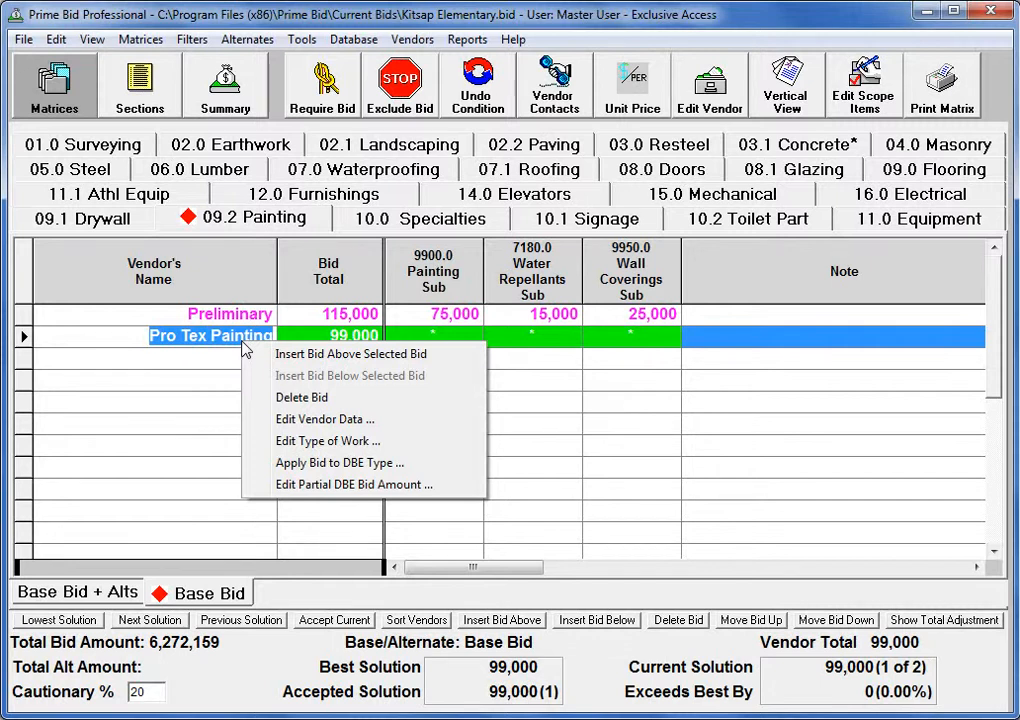
{"action": "left_click", "coordinate": [305, 425]}
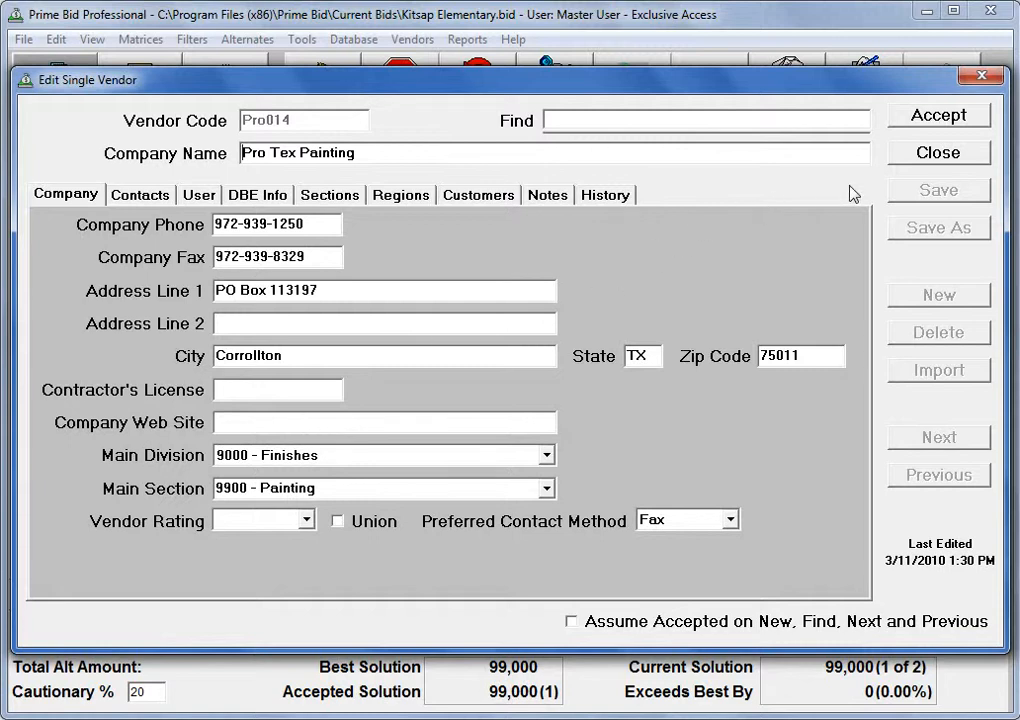
{"action": "left_click", "coordinate": [944, 165]}
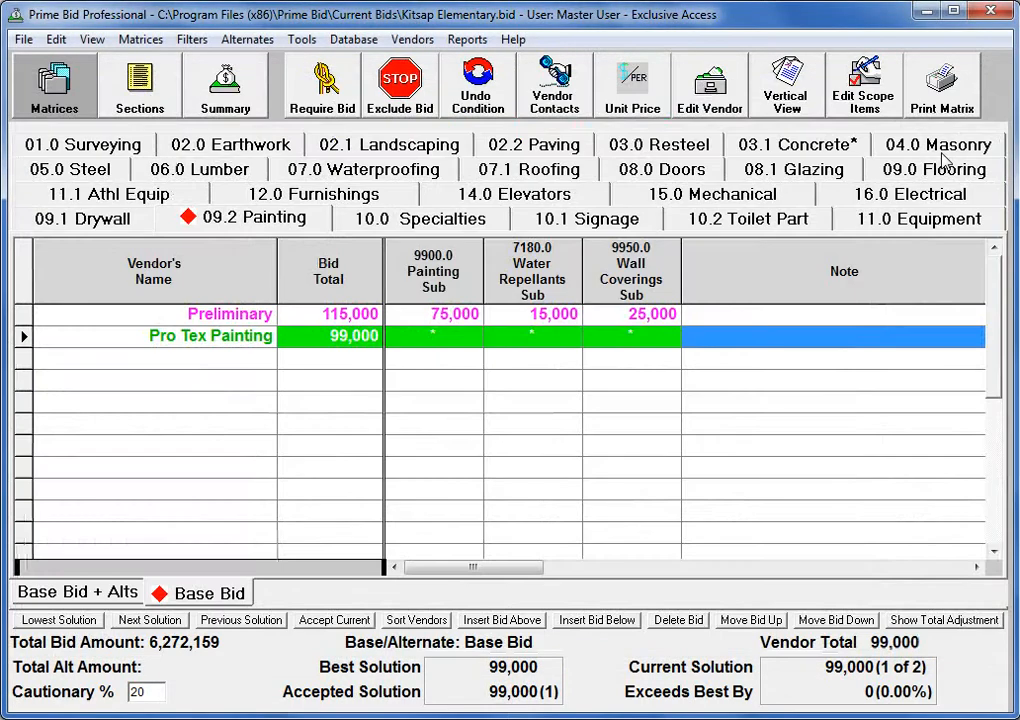
Add Lewis Mechanical as a new vendor on the 15.0 Mechanical matrix.
{"action": "right_click", "coordinate": [242, 341]}
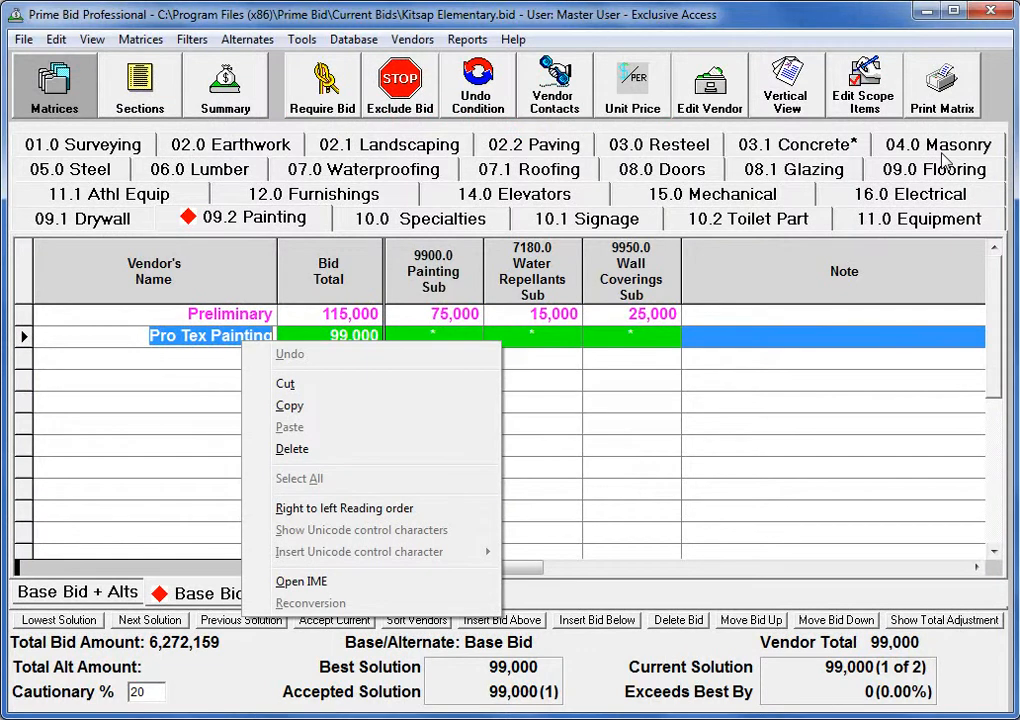
{"action": "left_click", "coordinate": [166, 366]}
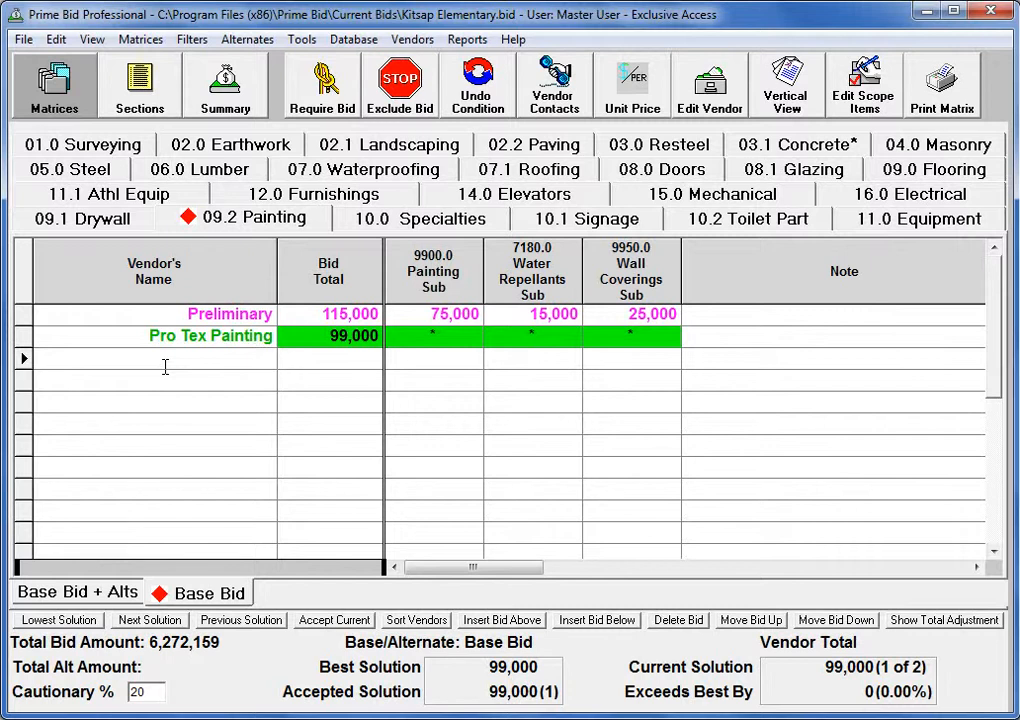
{"action": "left_click", "coordinate": [665, 195]}
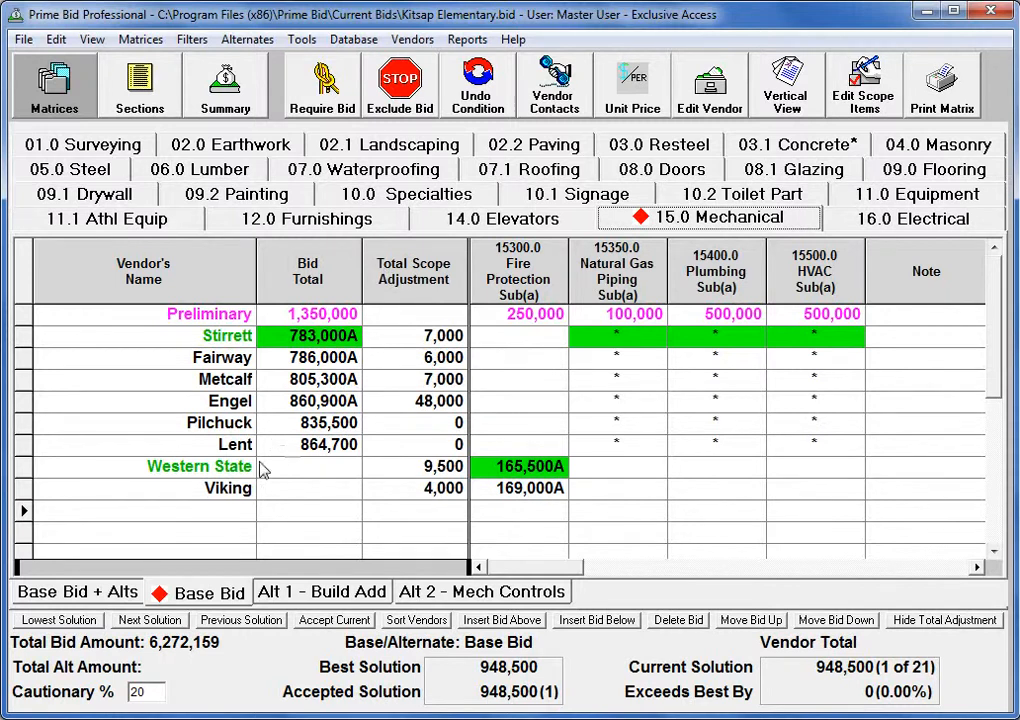
{"action": "left_click", "coordinate": [229, 514]}
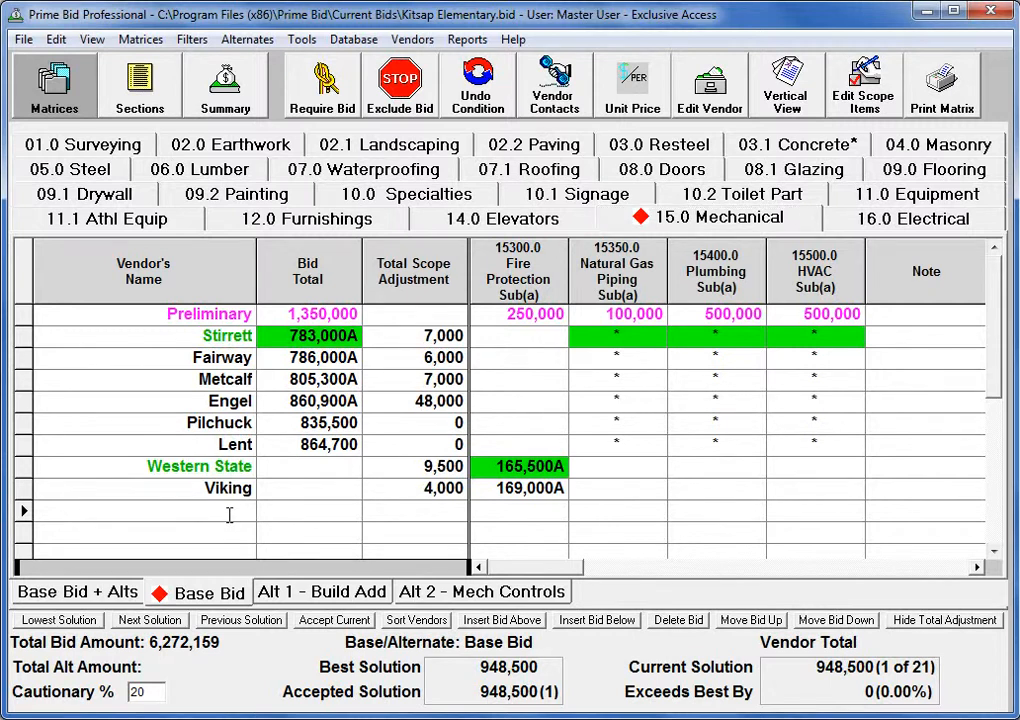
{"action": "type", "text": "Lew"}
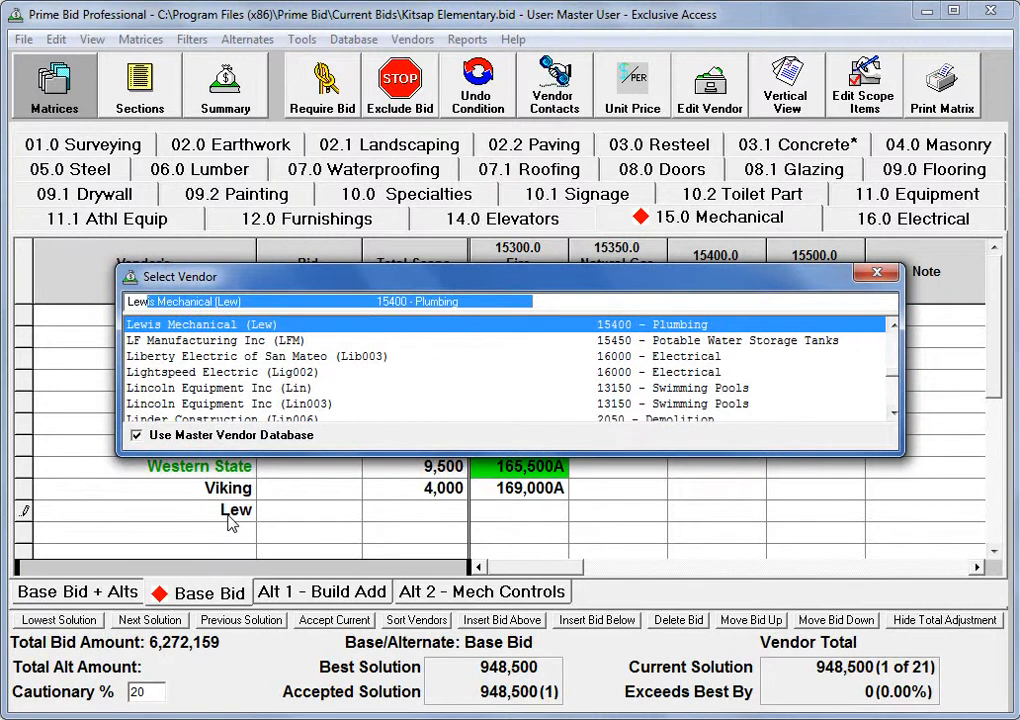
{"action": "key", "text": "Return"}
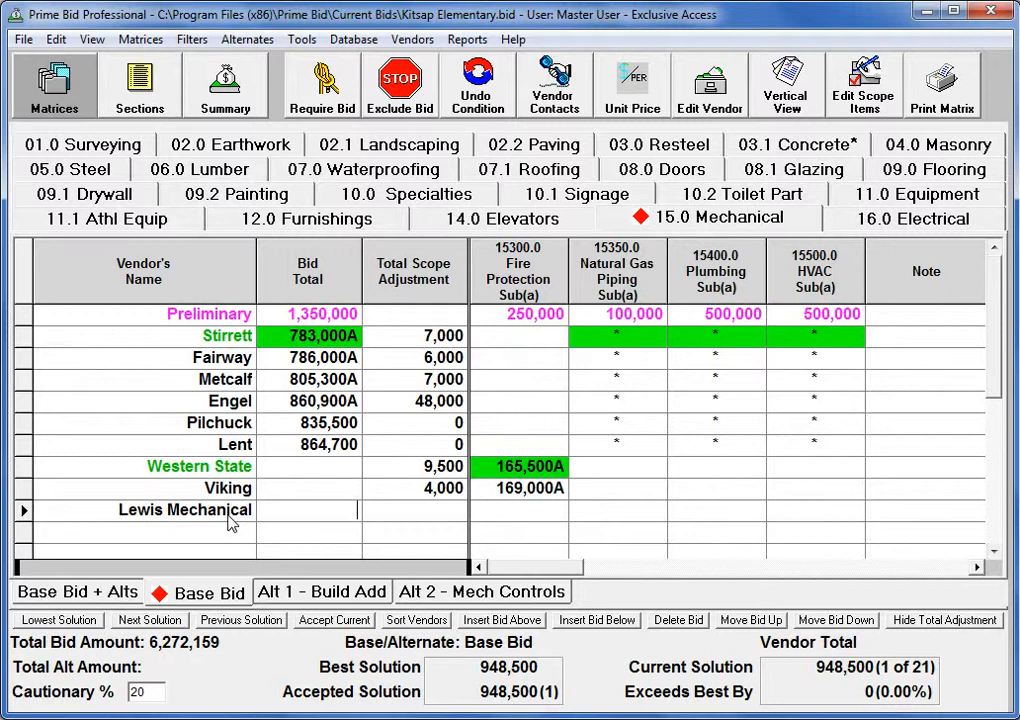
Enter 770000 as Lewis Mechanical's bid total.
{"action": "type", "text": "770000"}
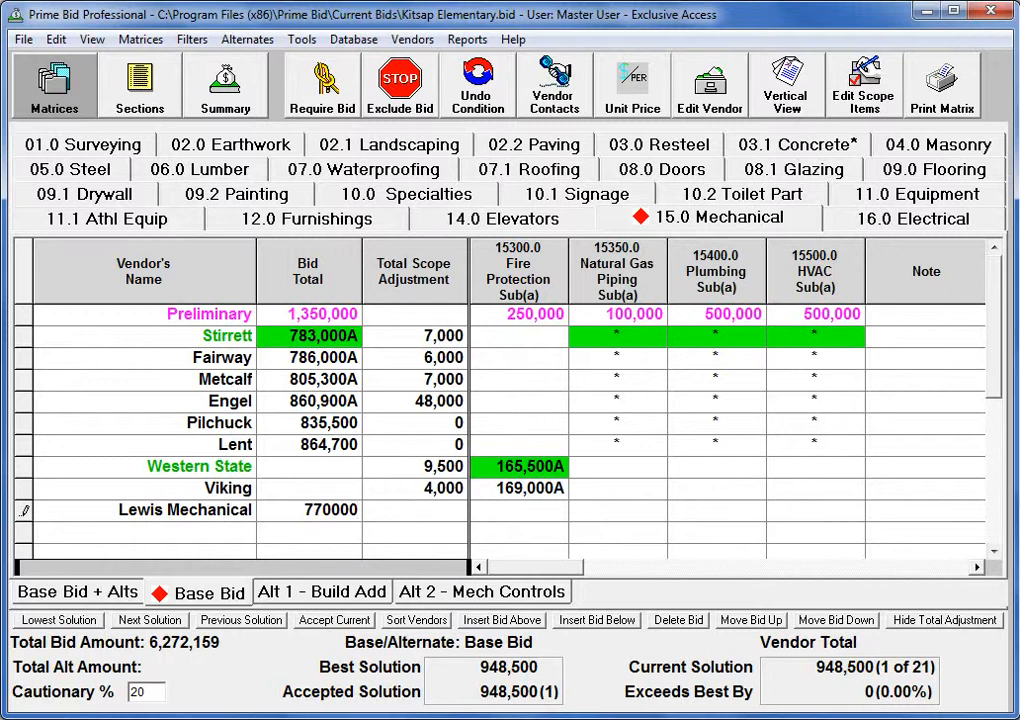
{"action": "key", "text": "Tab"}
{"action": "key", "text": "Tab"}
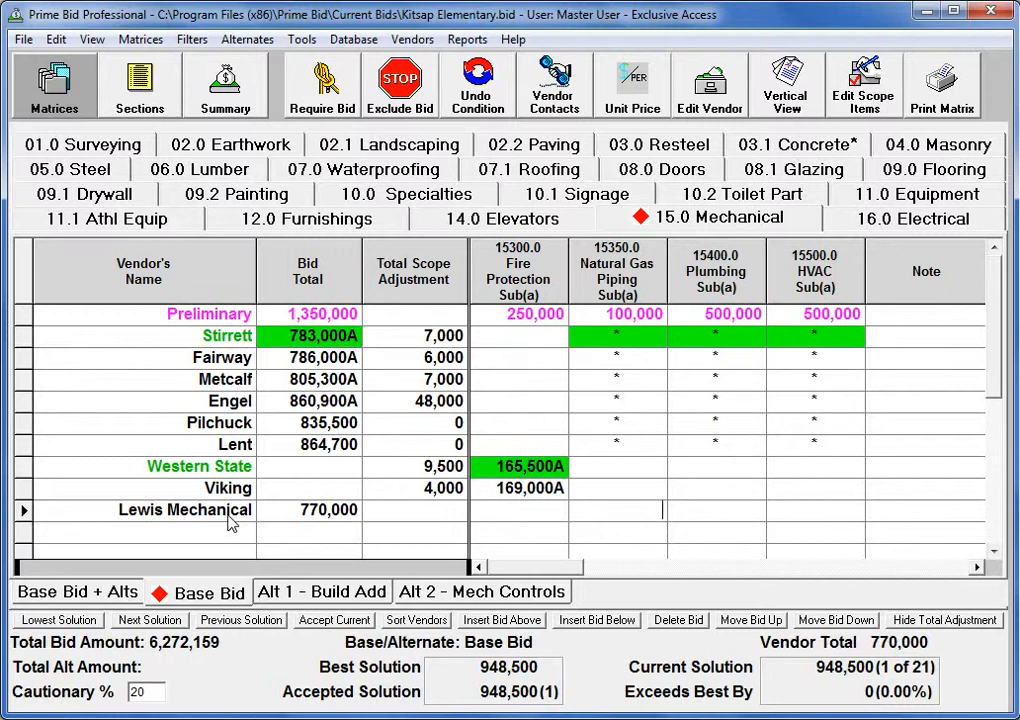
Include Natural Gas Piping for Lewis Mechanical, excluding the Hook Up Fees scope item, and accept the adjustment.
{"action": "type", "text": "*"}
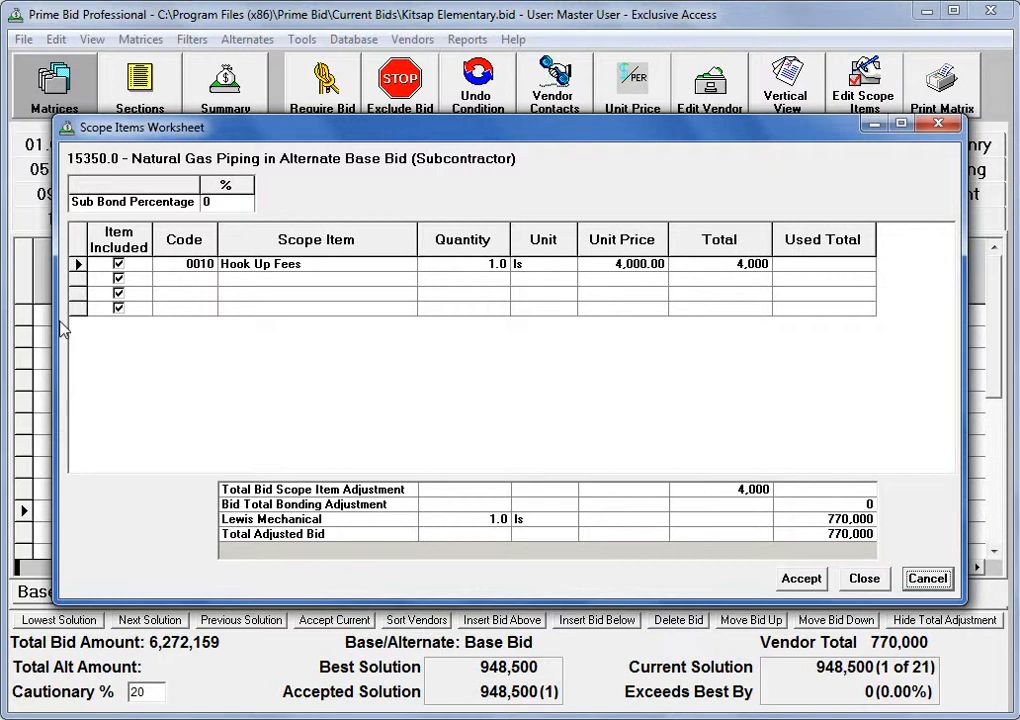
{"action": "left_click", "coordinate": [118, 265]}
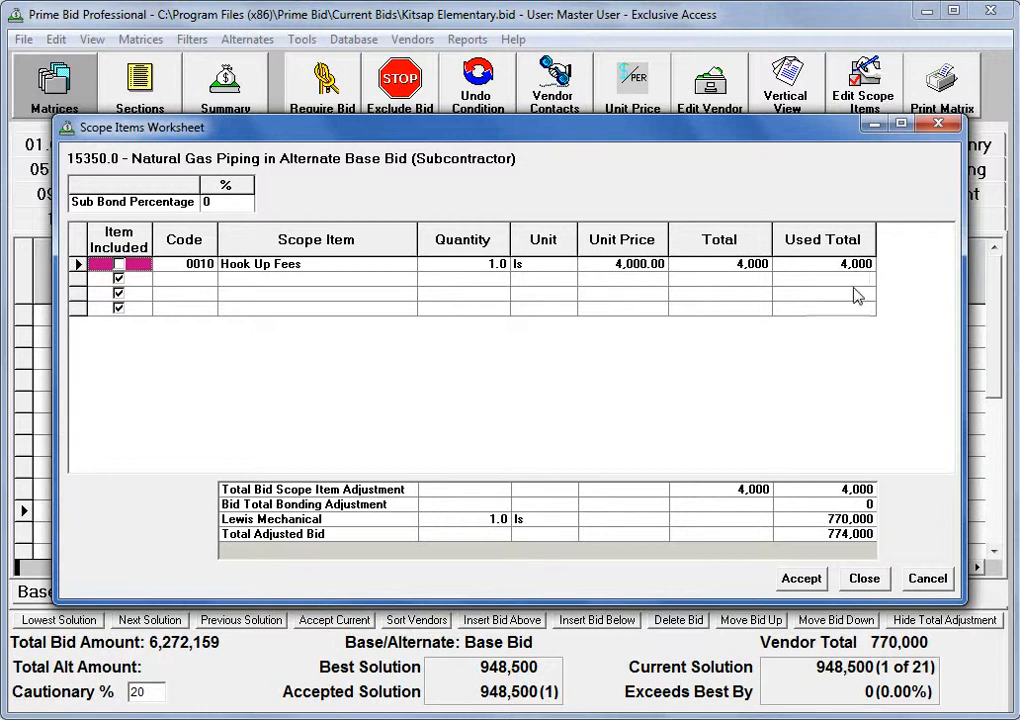
{"action": "left_click", "coordinate": [801, 579]}
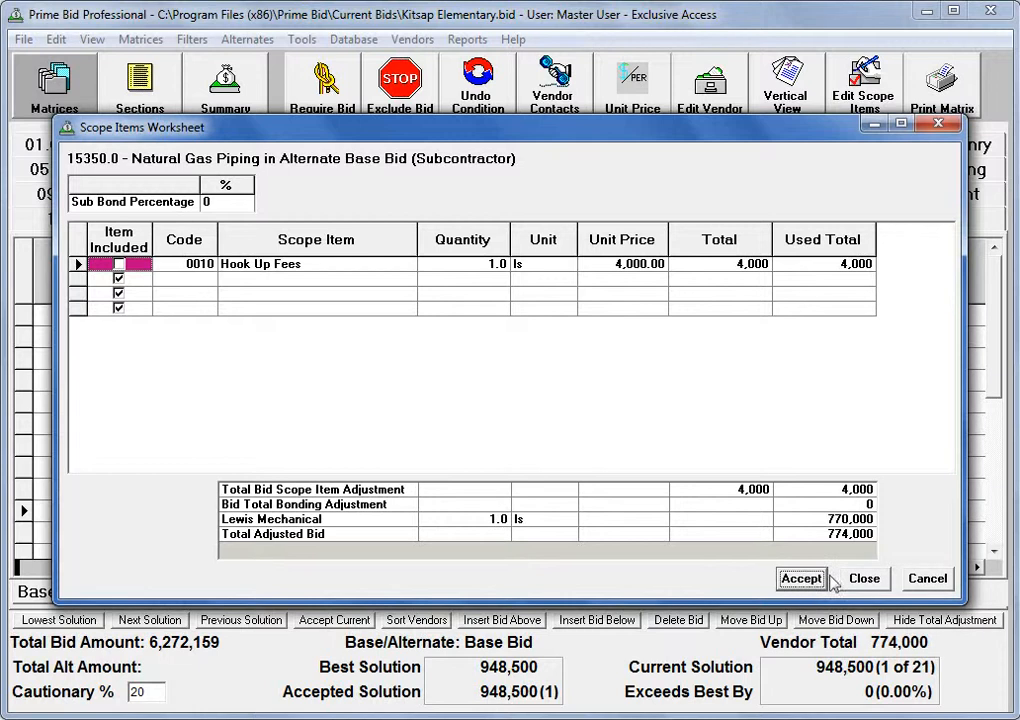
{"action": "left_click", "coordinate": [864, 578]}
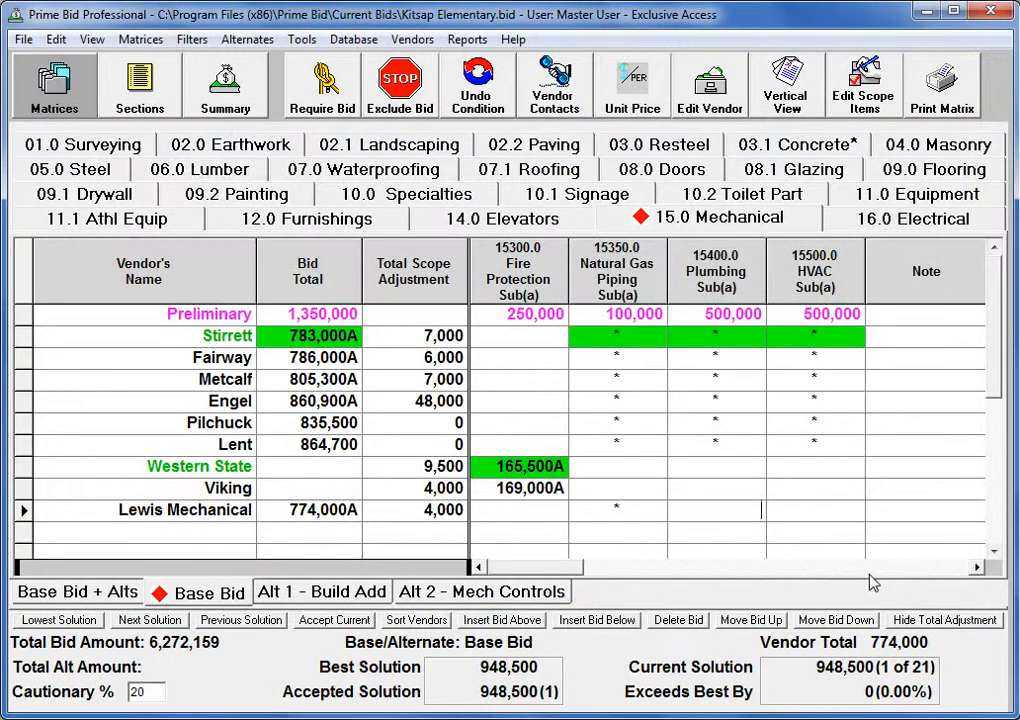
Exclude the Core Drilling scope item from Lewis Mechanical's Plumbing bid and accept the adjustment.
{"action": "double_click", "coordinate": [759, 519]}
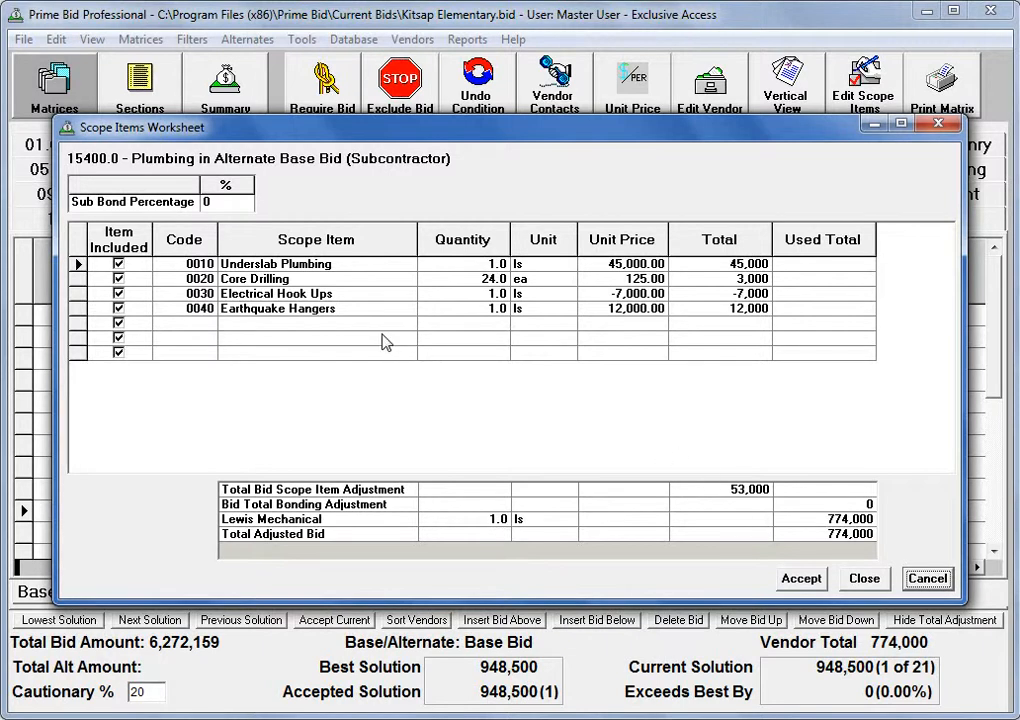
{"action": "left_click", "coordinate": [118, 280]}
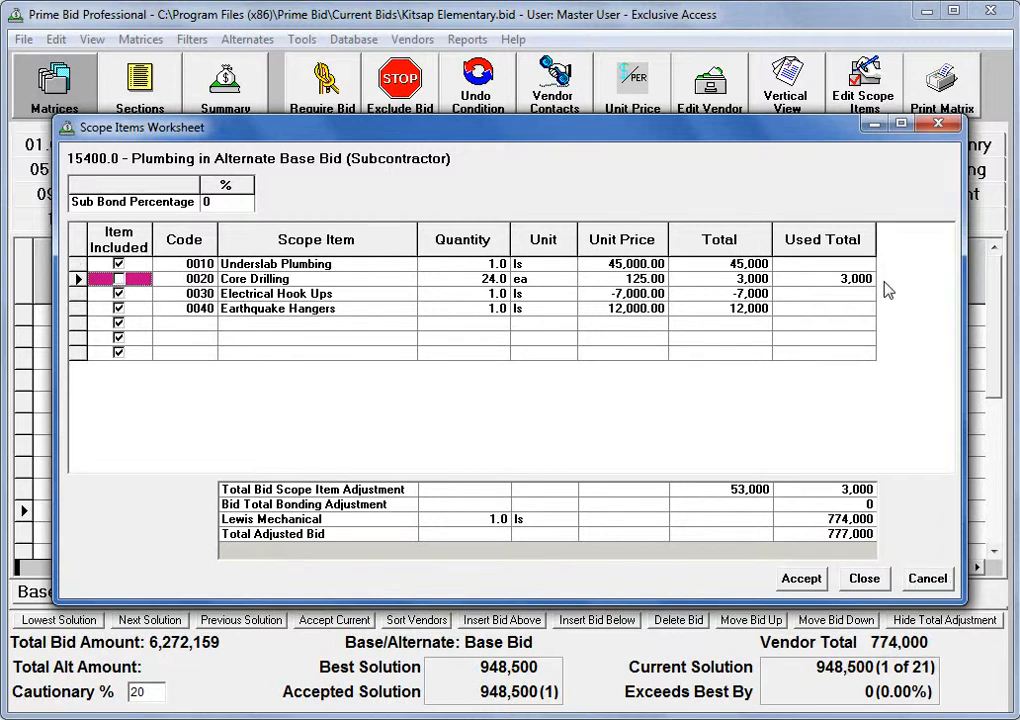
{"action": "left_click", "coordinate": [810, 582]}
{"action": "left_click", "coordinate": [865, 578]}
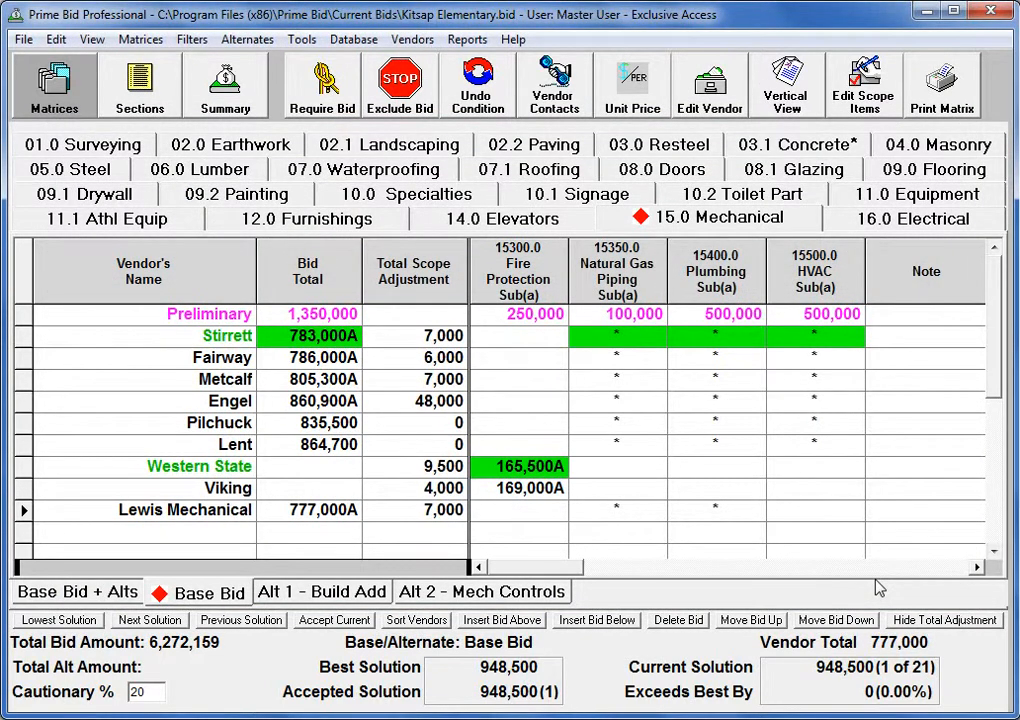
Include HVAC for Lewis Mechanical without scope changes and move its row to the top of the vendor list.
{"action": "type", "text": "*"}
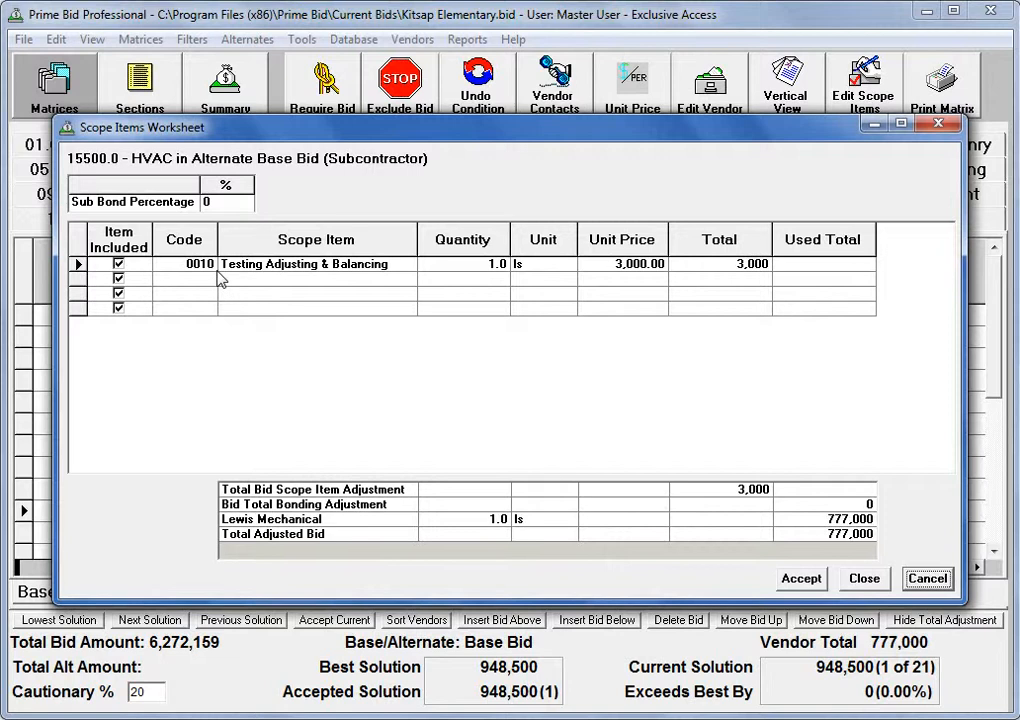
{"action": "key", "text": "Escape"}
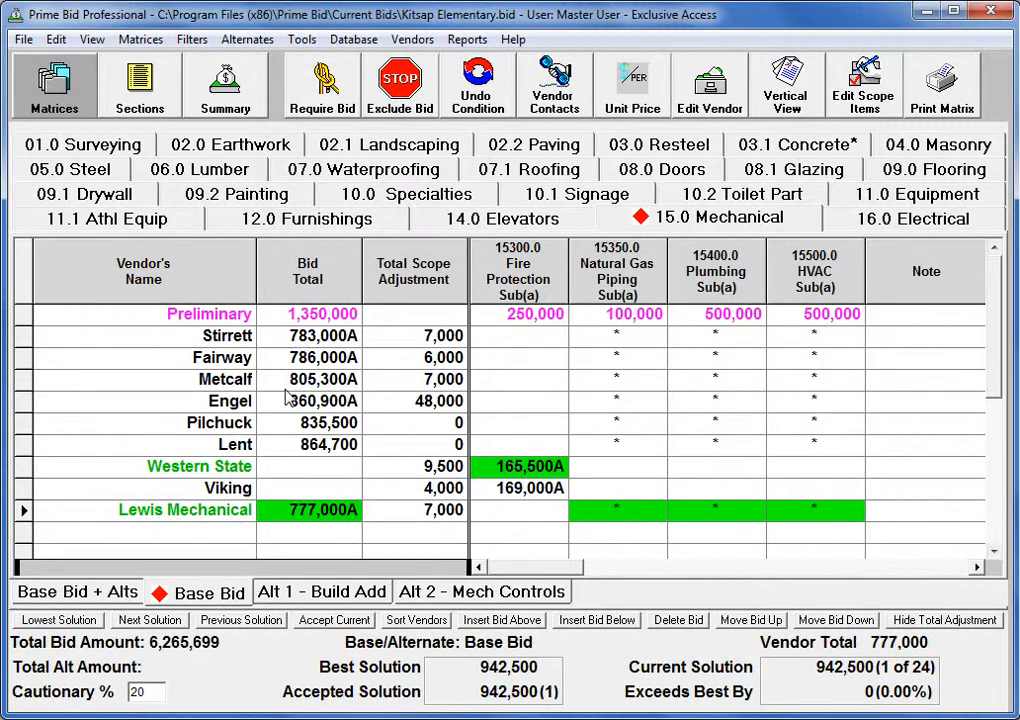
{"action": "left_click_drag", "start_coordinate": [240, 517], "coordinate": [226, 316]}
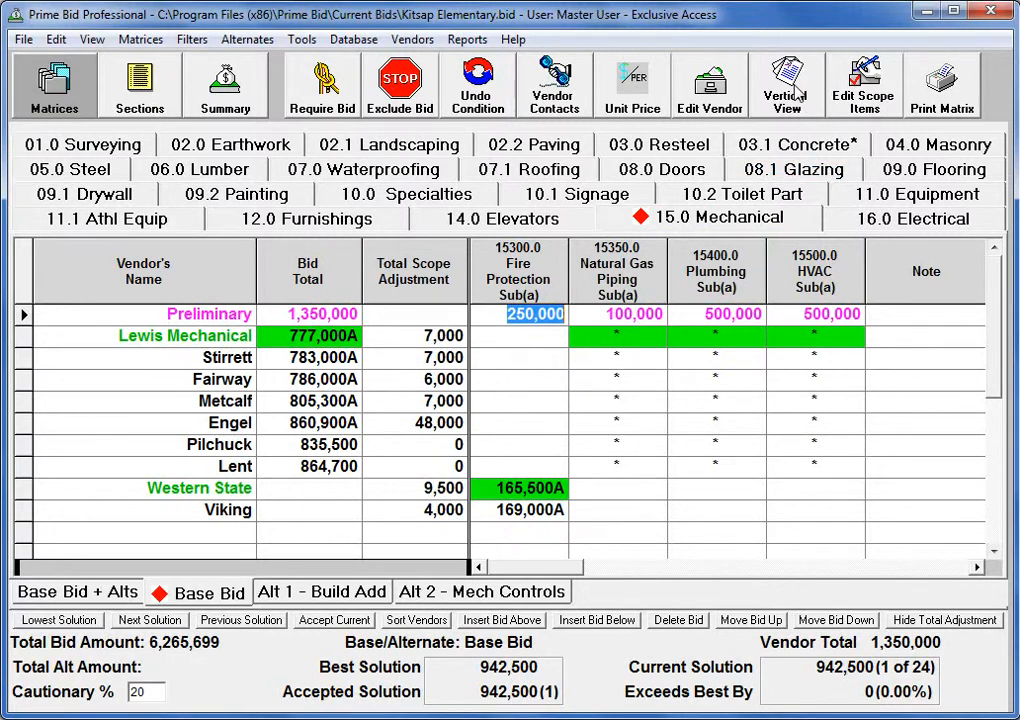
Review all Mechanical bids with scope items in Vertical View and preview the grids.
{"action": "left_click", "coordinate": [795, 92]}
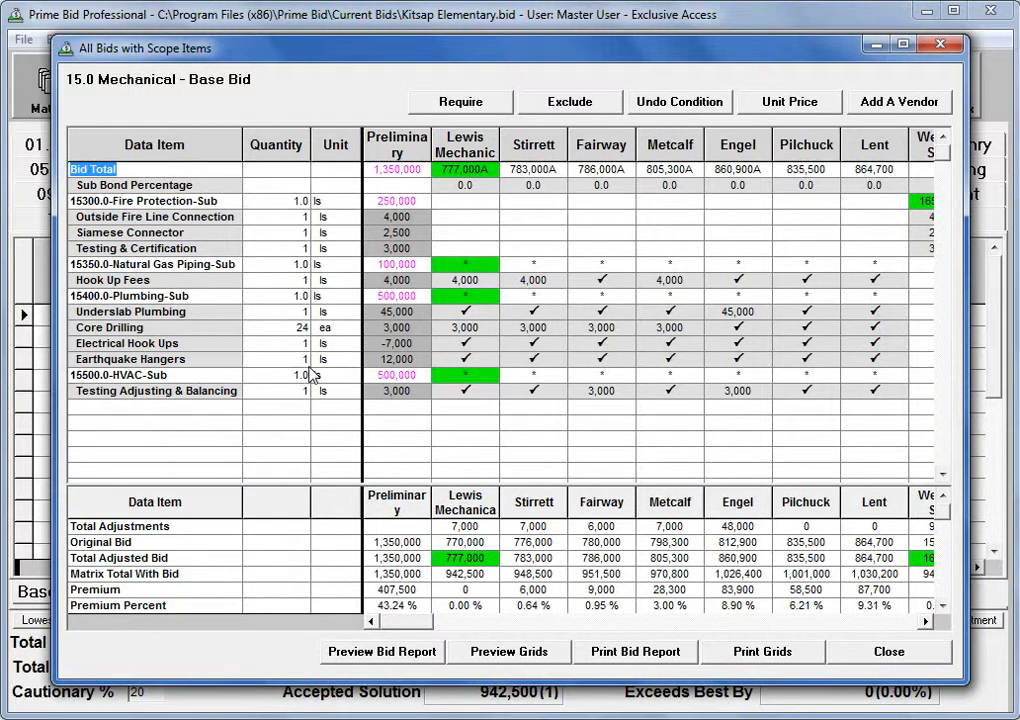
{"action": "left_click", "coordinate": [515, 655]}
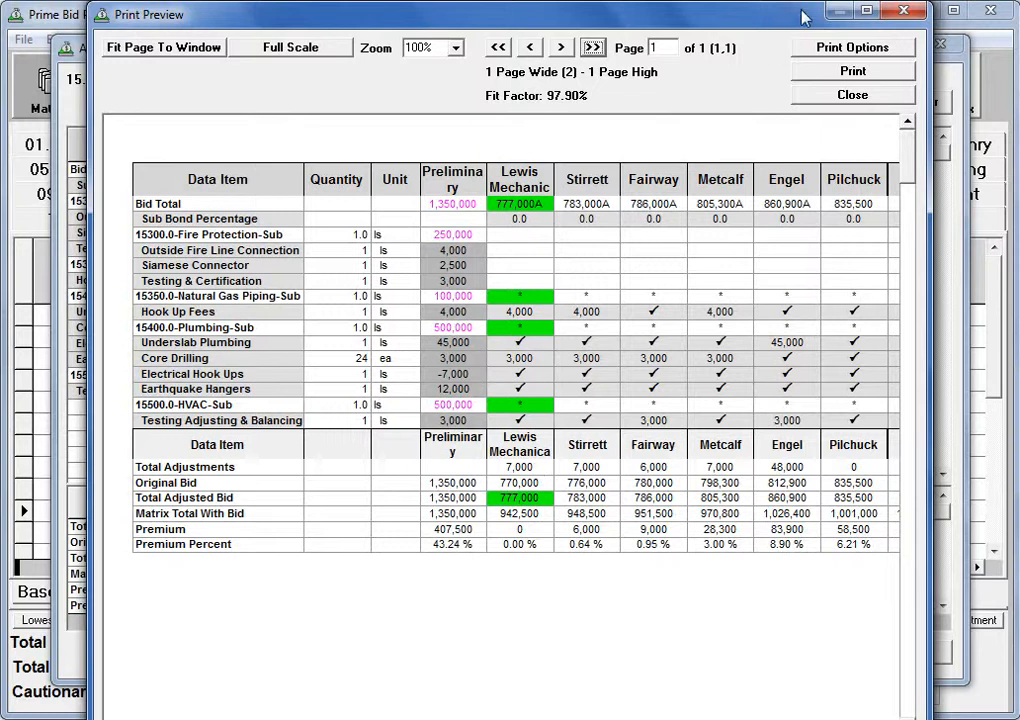
{"action": "left_click", "coordinate": [895, 97]}
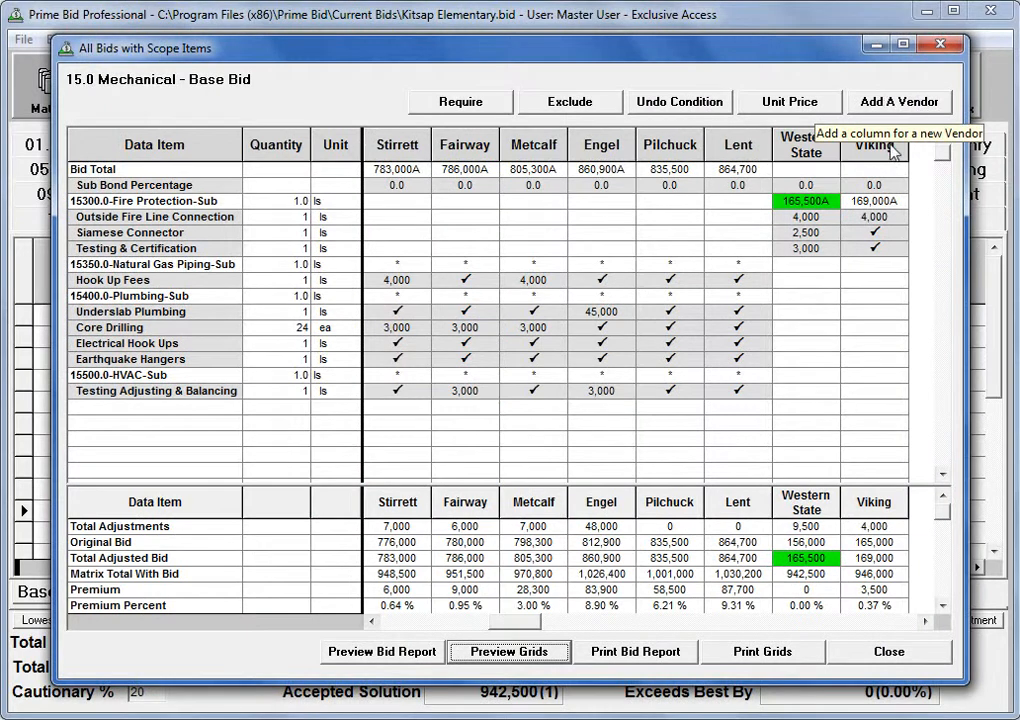
{"action": "left_click", "coordinate": [880, 660]}
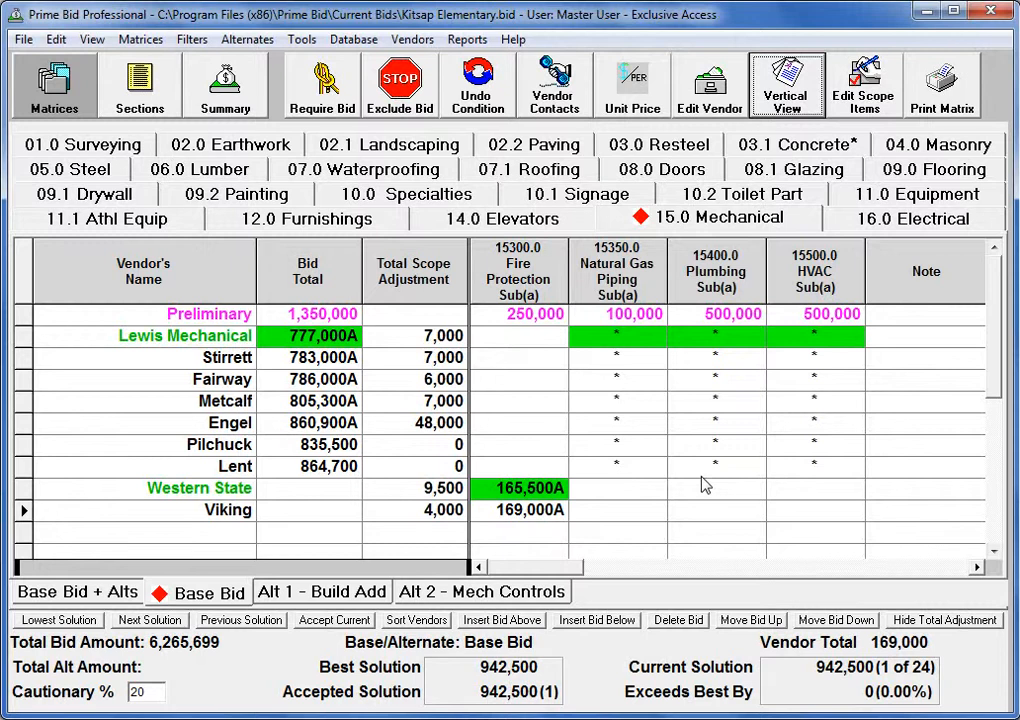
Try to enter a new bid total for Fairway in the Mechanical matrix.
{"action": "left_click", "coordinate": [310, 380]}
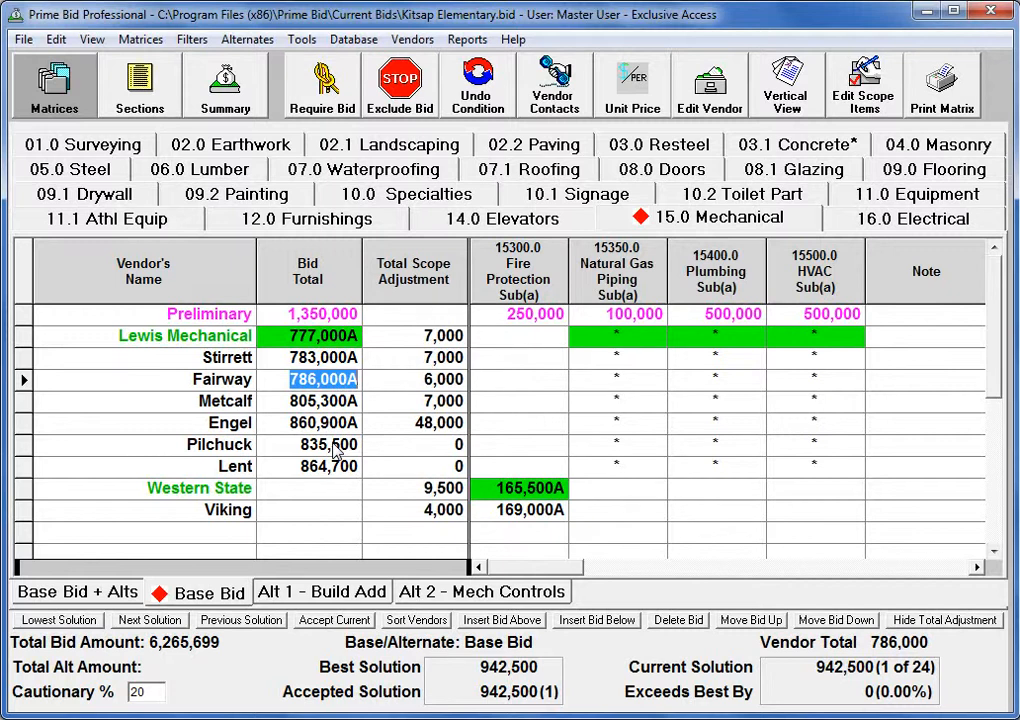
{"action": "type", "text": "75"}
{"action": "type", "text": "0"}
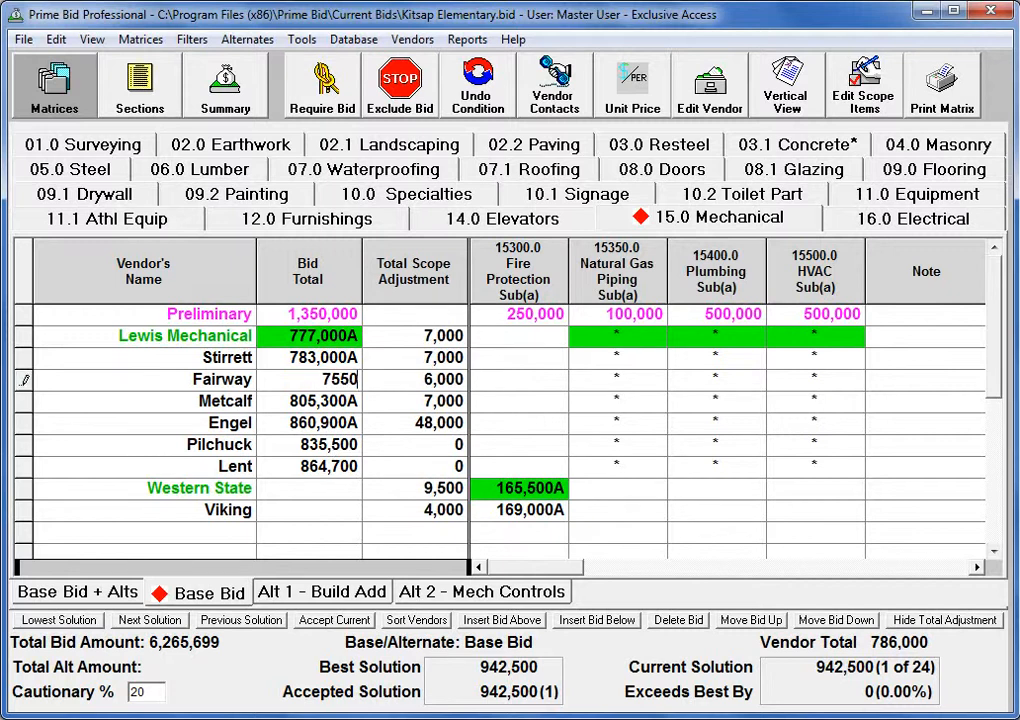
{"action": "type", "text": "000"}
{"action": "key", "text": "Return"}
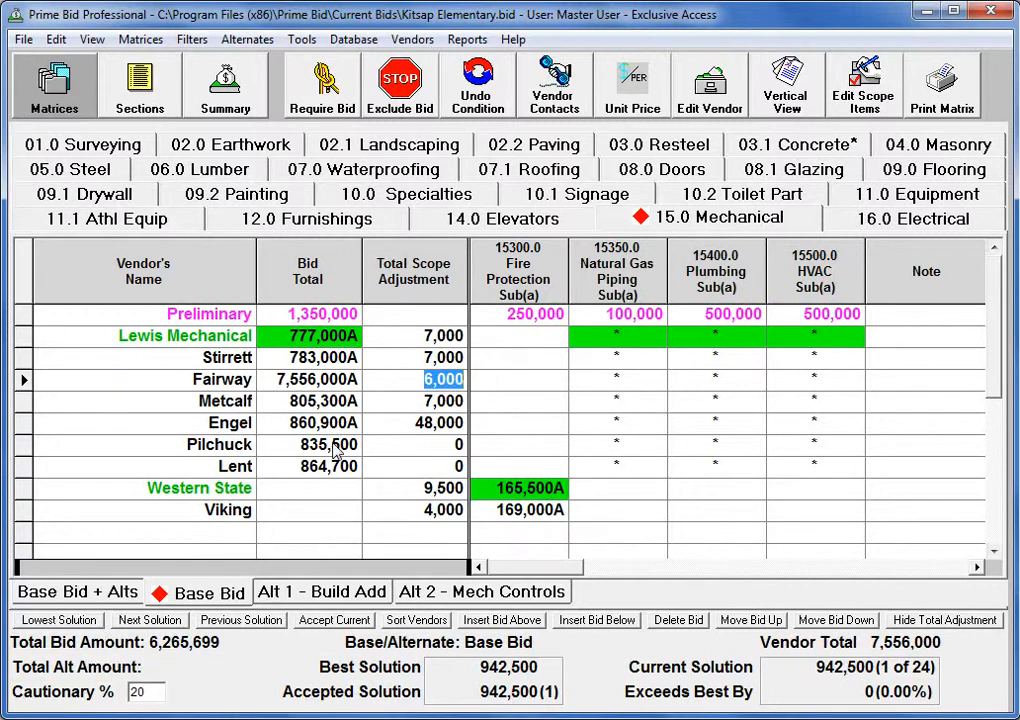
{"action": "left_click", "coordinate": [347, 385]}
{"action": "type", "text": "75"}
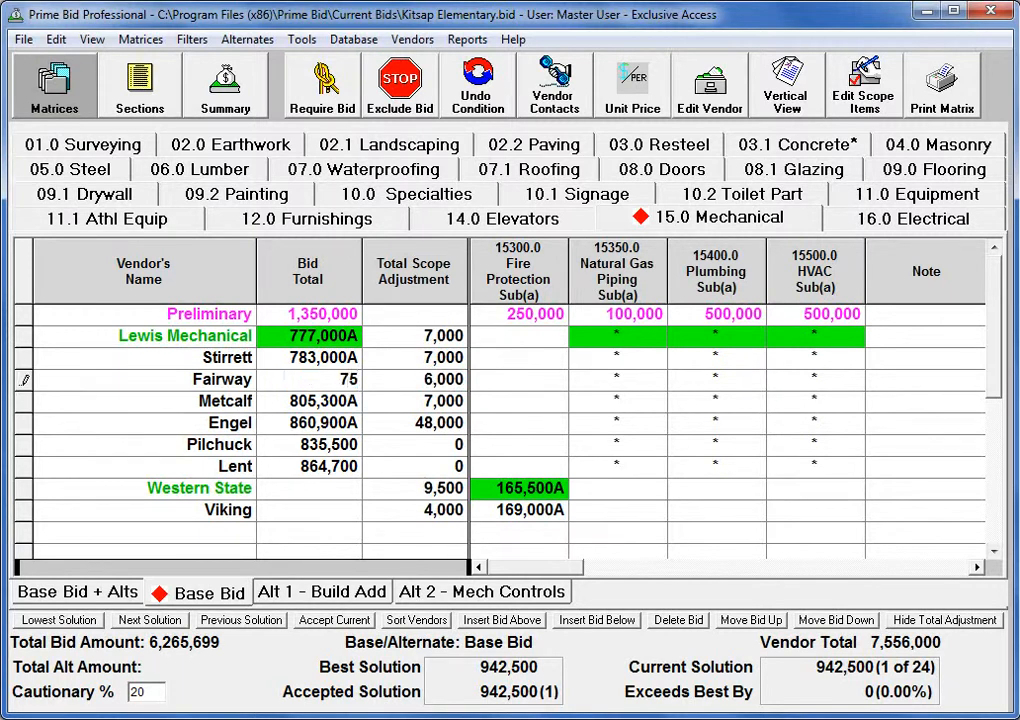
{"action": "type", "text": "50000"}
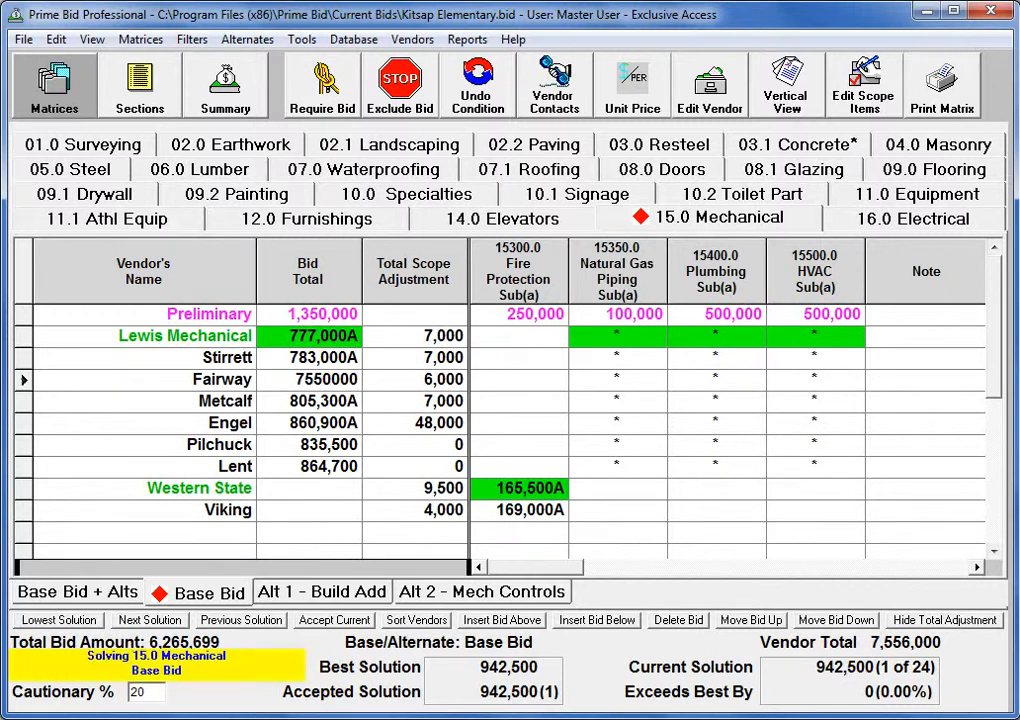
{"action": "key", "text": "Tab"}
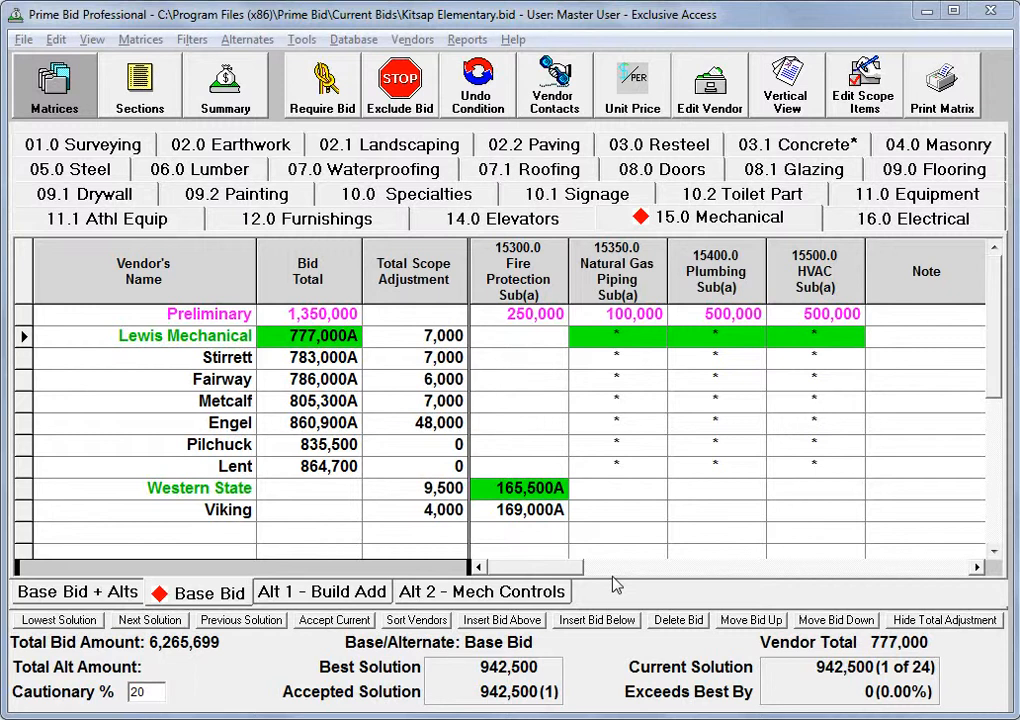
Open the scope items worksheet for the Natural Gas Piping section, accept its Hook Up Fees item, and close it.
{"action": "left_click", "coordinate": [628, 280]}
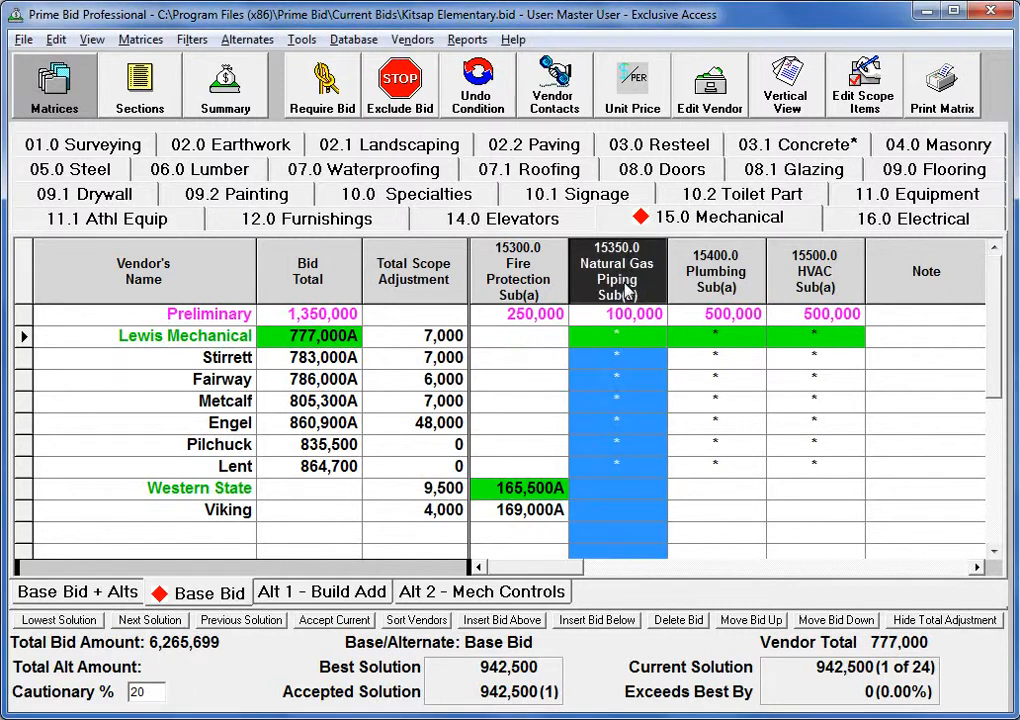
{"action": "right_click", "coordinate": [627, 289]}
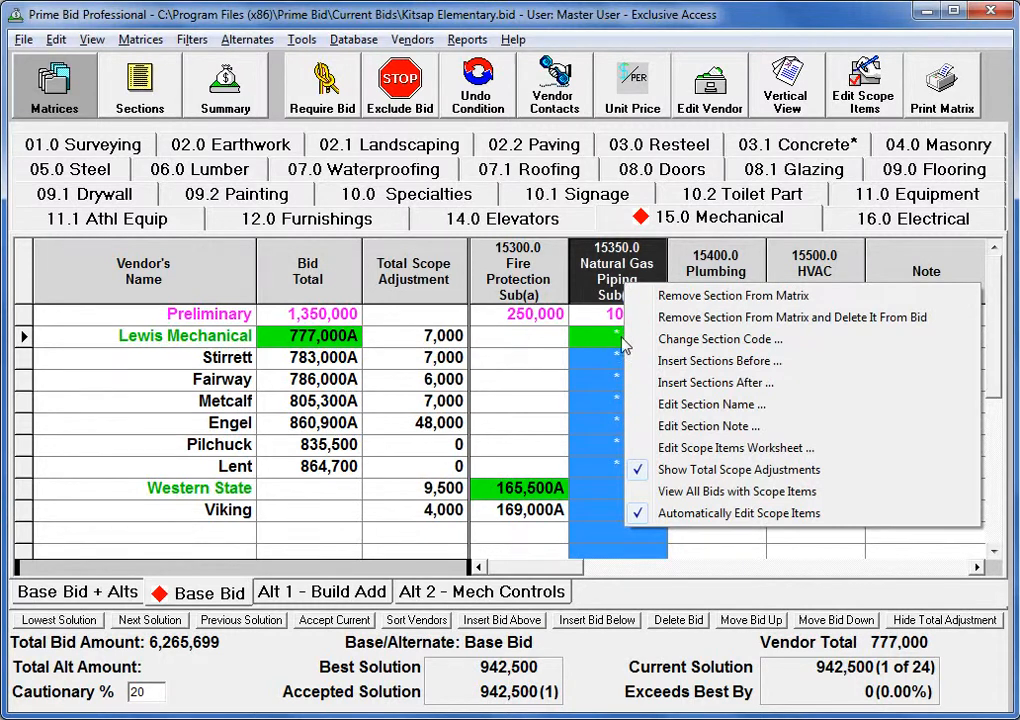
{"action": "left_click", "coordinate": [665, 457]}
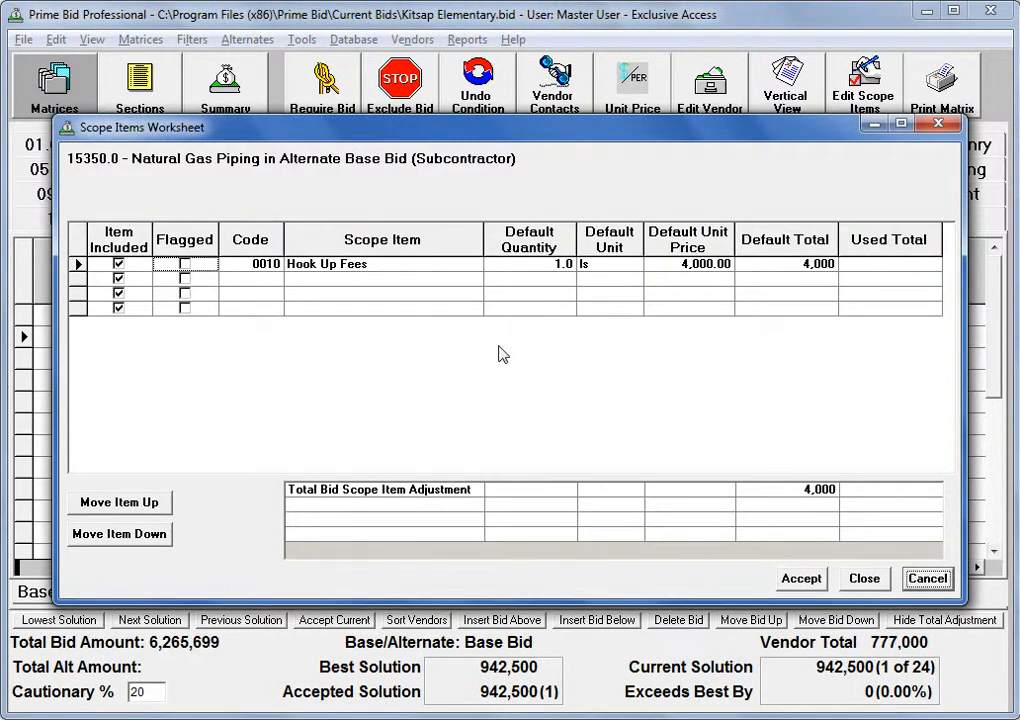
{"action": "left_click", "coordinate": [797, 580]}
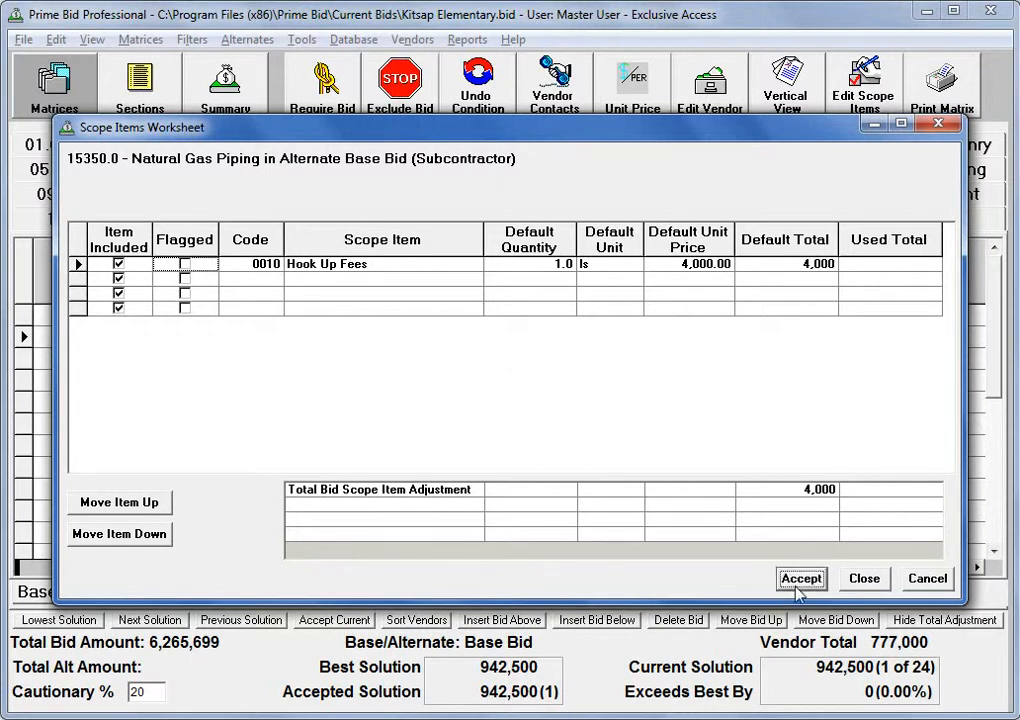
{"action": "left_click", "coordinate": [862, 579]}
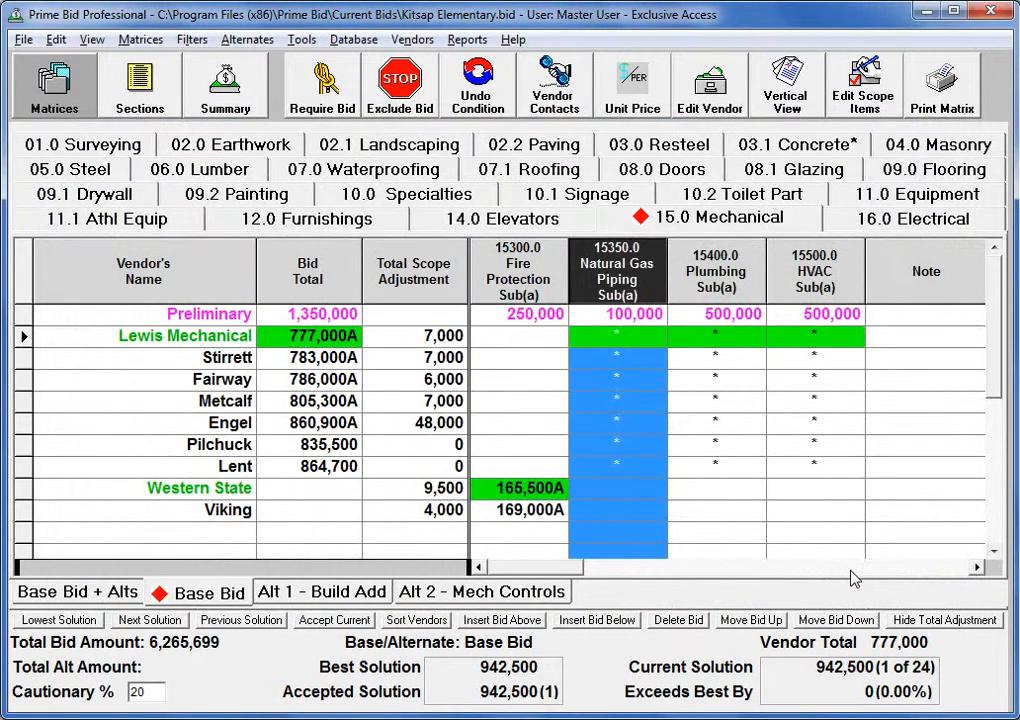
Enter a bid total of 760,000 for Fairway in the Mechanical matrix.
{"action": "left_click", "coordinate": [311, 382]}
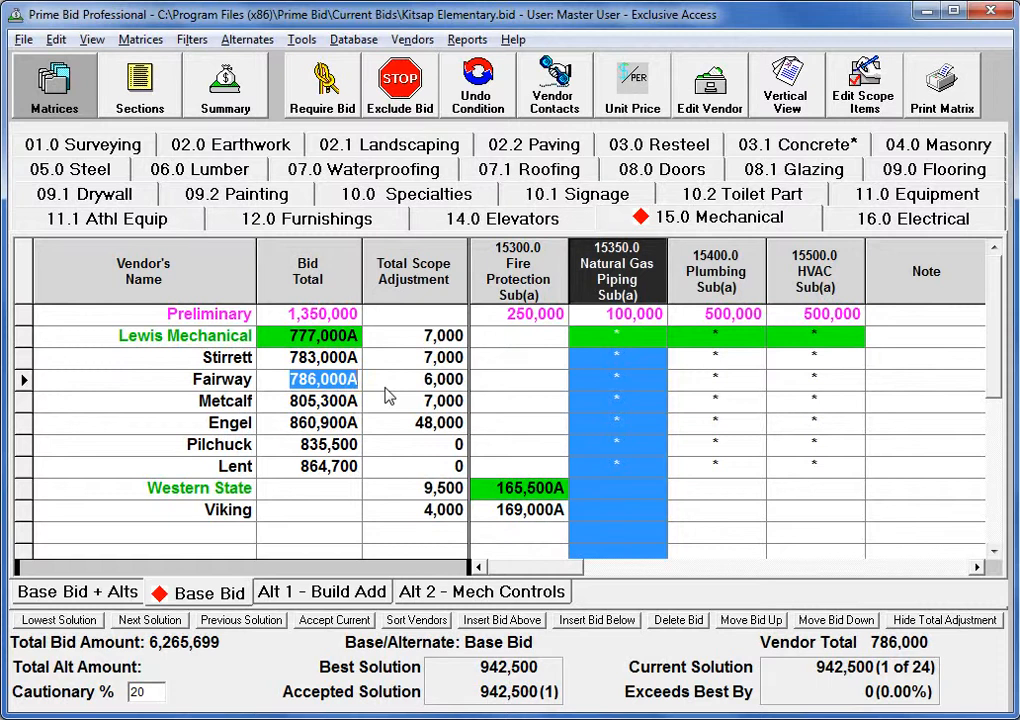
{"action": "type", "text": "7"}
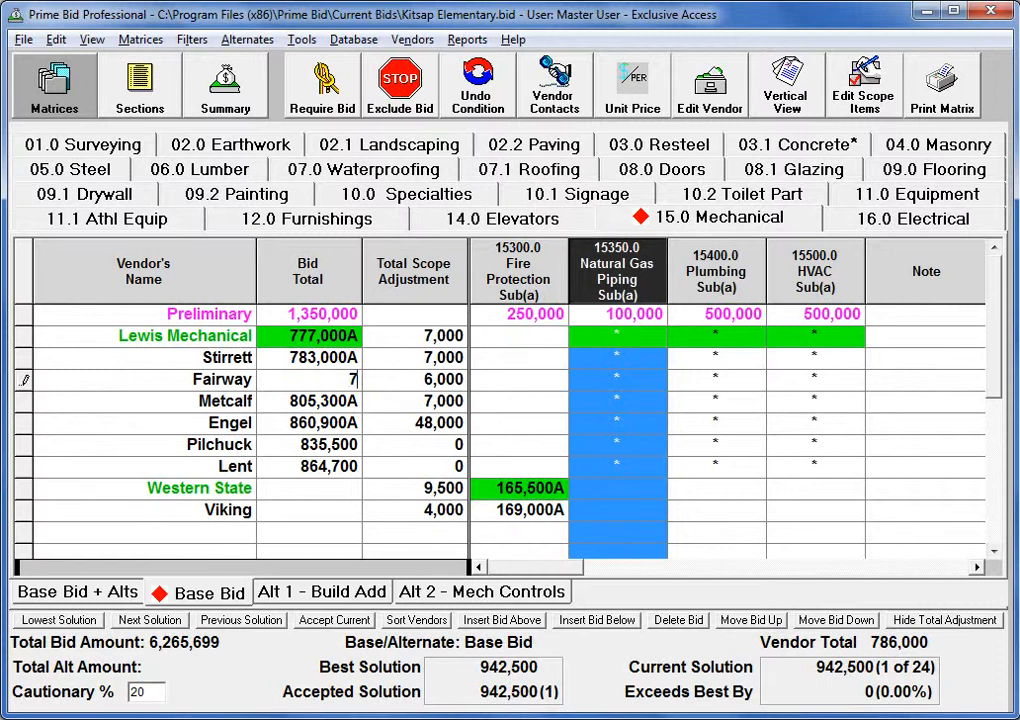
{"action": "type", "text": "60000"}
{"action": "key", "text": "Return"}
{"action": "left_click", "coordinate": [387, 386]}
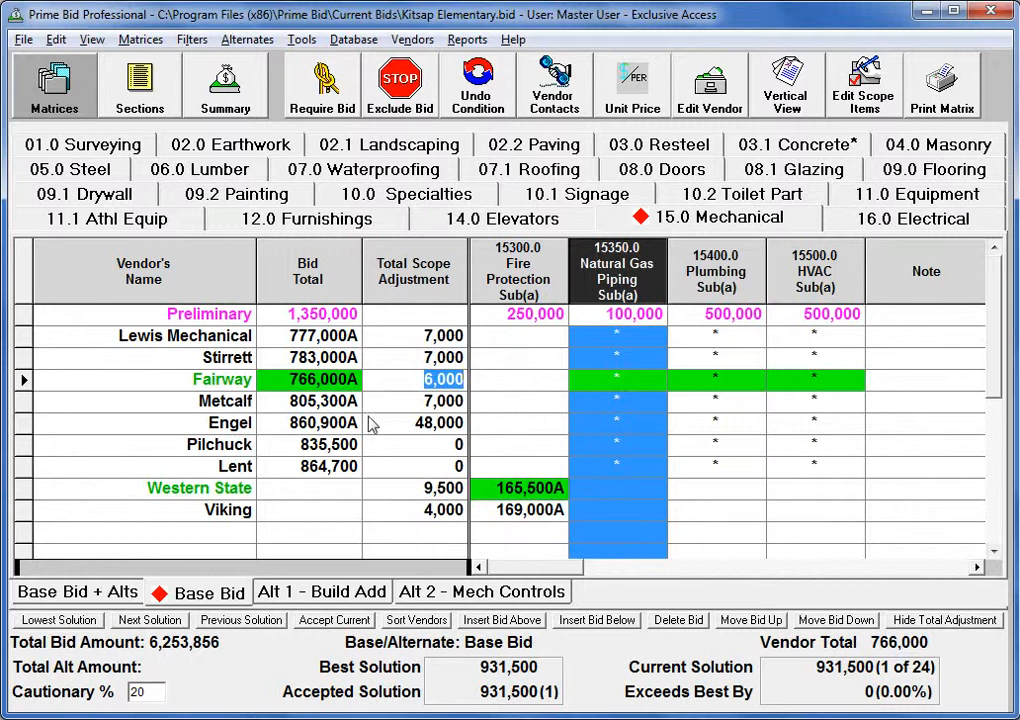
{"action": "left_click", "coordinate": [250, 536]}
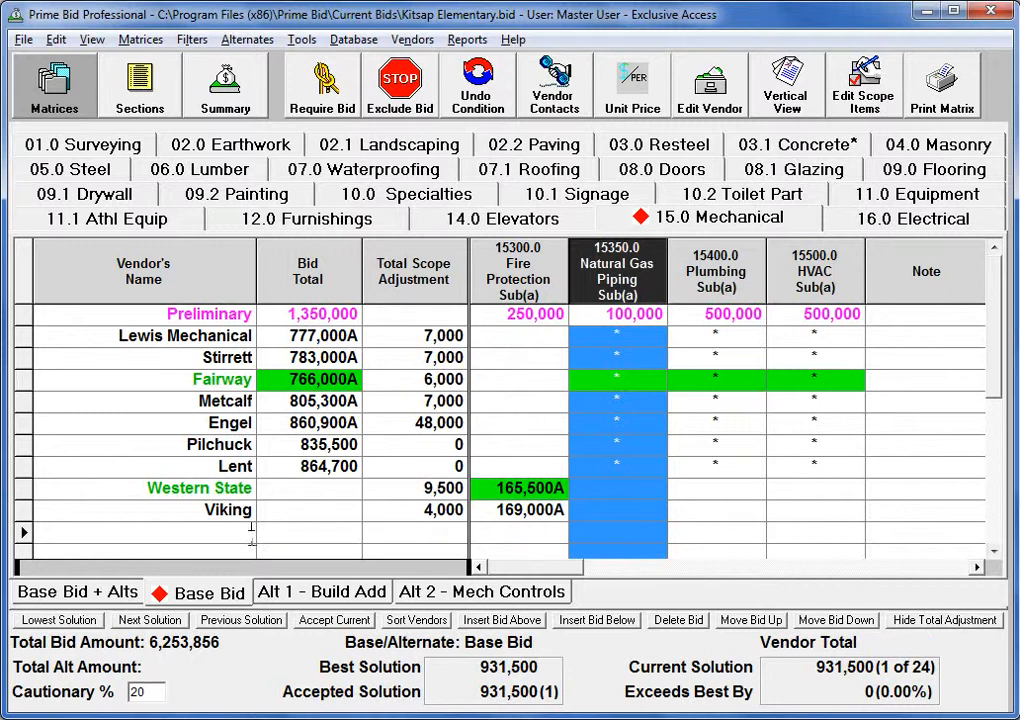